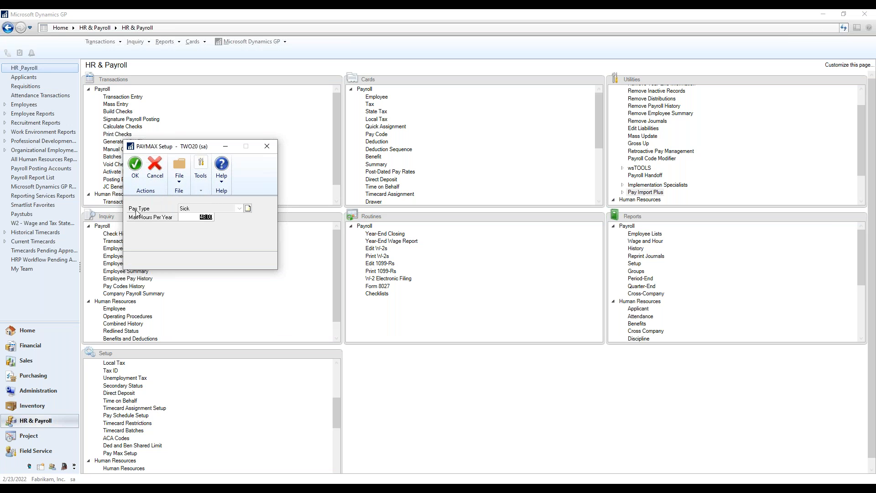
# Move the PAYMAX Setup window out of the way and open Payroll Transaction Entry with batch PM WEBINAR
pyautogui.click(191, 219)
pyautogui.moveTo(199, 148); pyautogui.dragTo(176, 268)
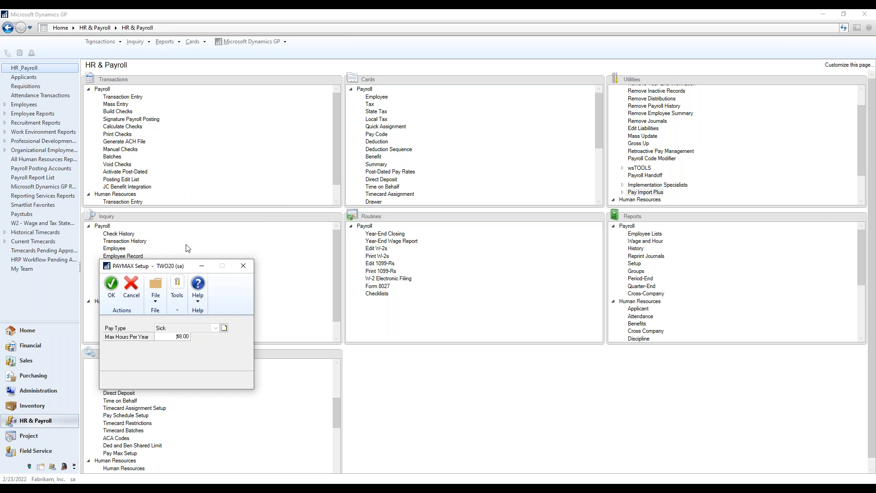
pyautogui.click(136, 100)
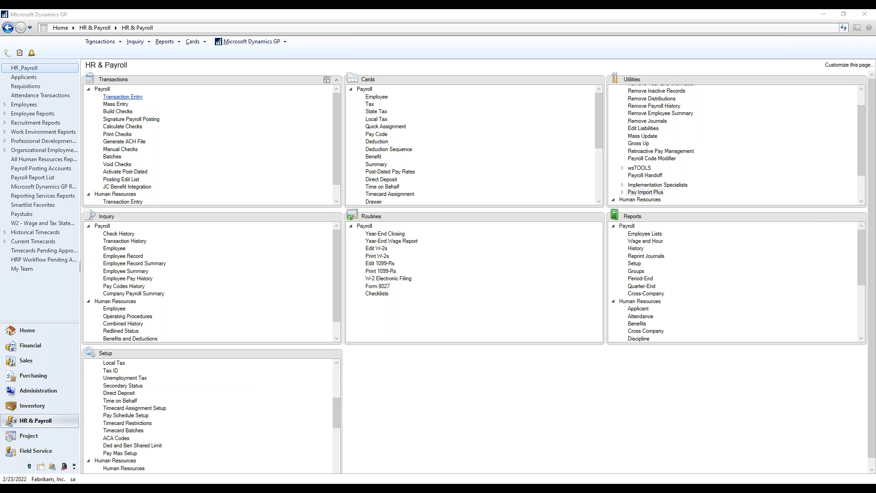
pyautogui.moveTo(304, 124); pyautogui.dragTo(157, 184)
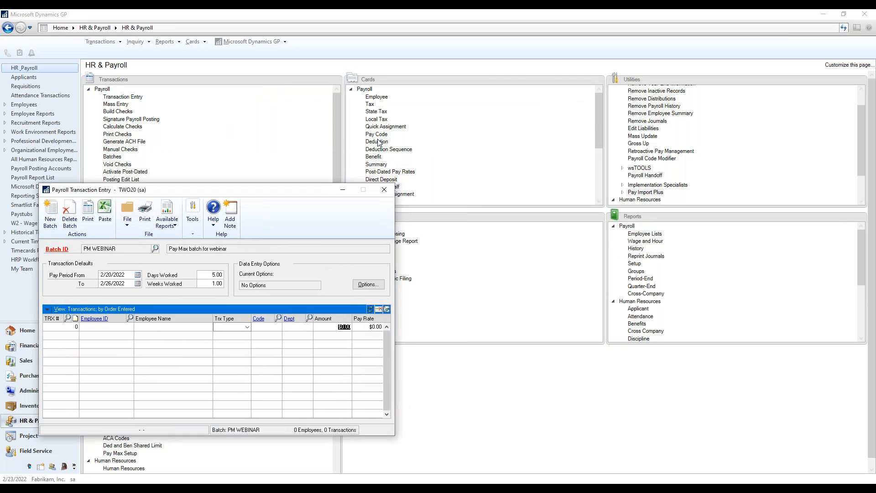
# Open Employee Pay Code Maintenance, enter the first employee's ID and browse to the SICK pay code
pyautogui.click(379, 137)
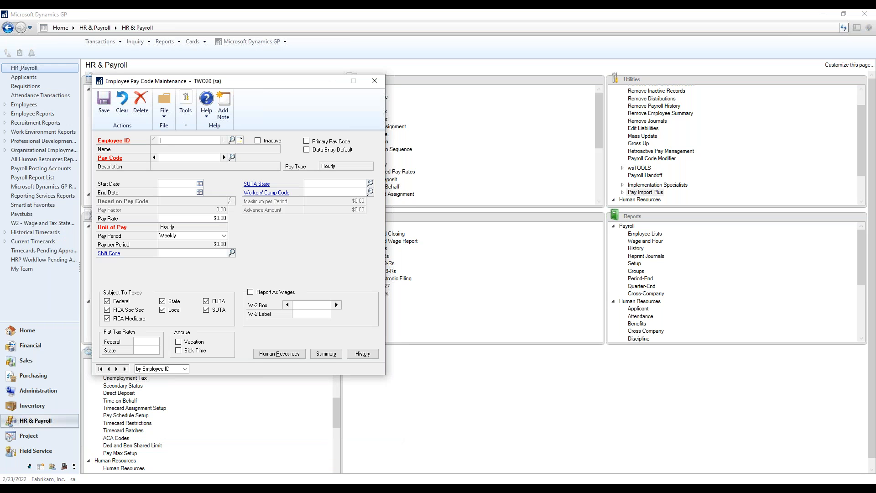
pyautogui.write('CAROL')
pyautogui.press('Tab')
pyautogui.click(223, 157)
pyautogui.click(223, 158)
pyautogui.click(224, 158)
pyautogui.click(224, 157)
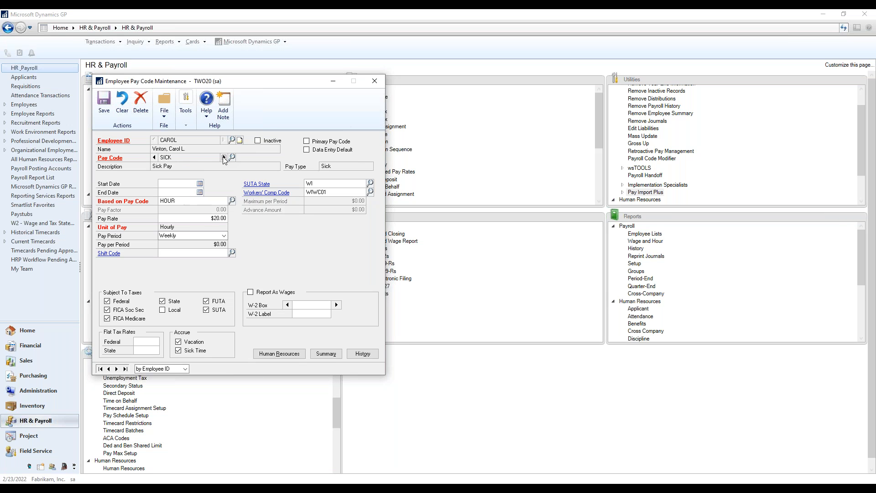
# Review the first employee's SICK pay code summary for 2022, close it and move the maintenance window aside
pyautogui.click(315, 355)
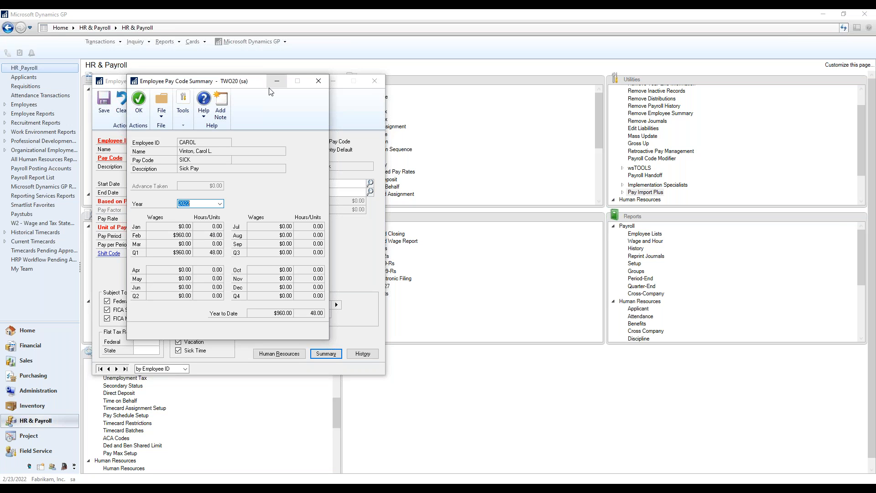
pyautogui.click(319, 81)
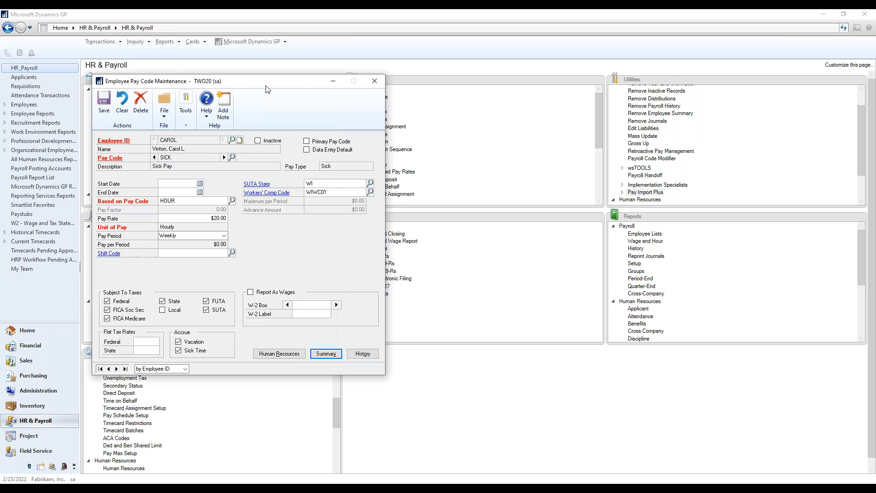
pyautogui.moveTo(237, 88); pyautogui.dragTo(713, 119)
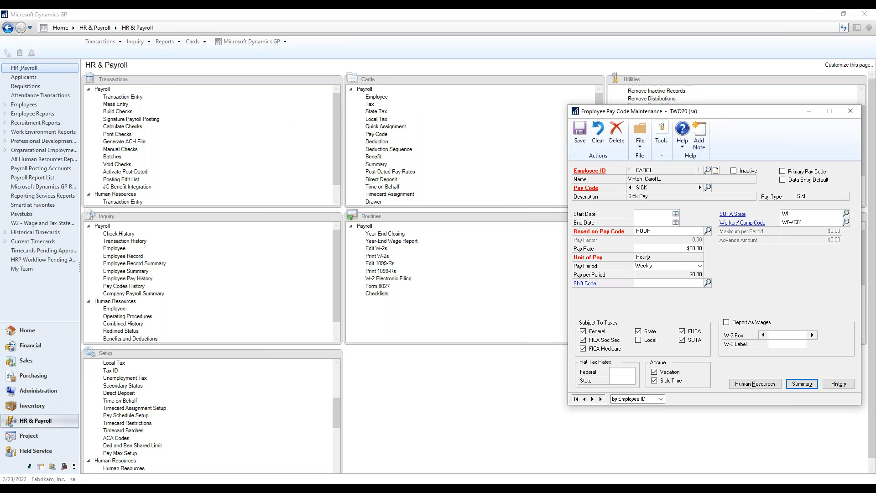
# Try to enter a SICK pay code transaction of 4.00 hours for the first employee in batch PM WEBINAR
pyautogui.click(539, 489)
pyautogui.moveTo(587, 456)
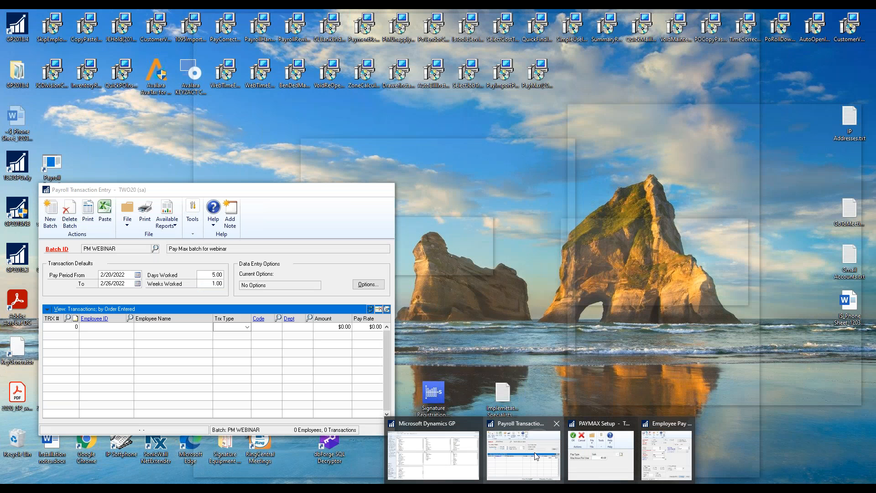
pyautogui.click(523, 453)
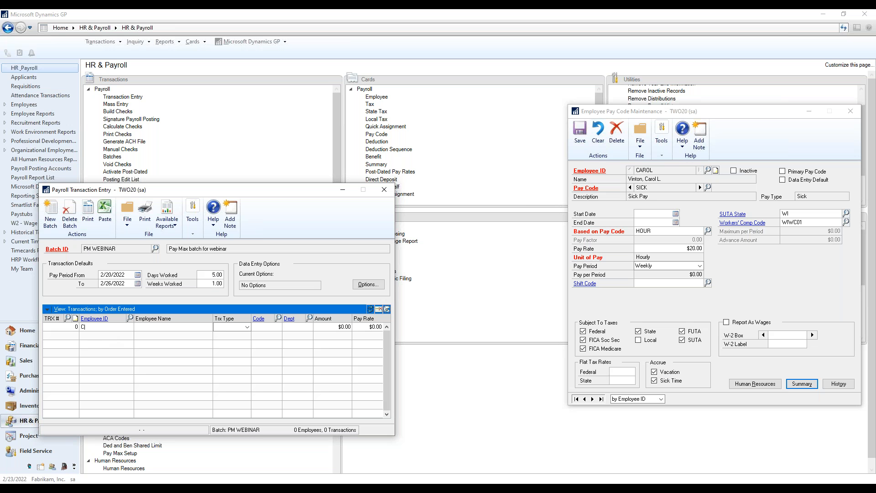
pyautogui.write('ROL')
pyautogui.press('Tab')
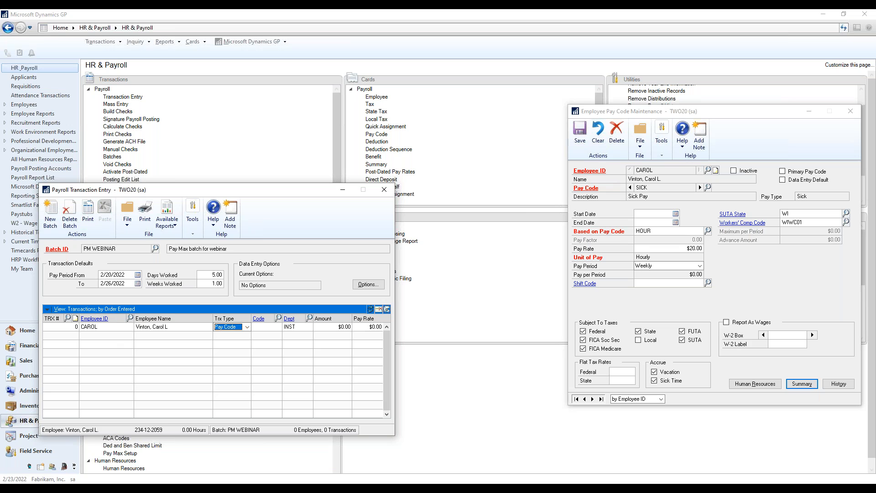
pyautogui.press('Tab')
pyautogui.write('SICK')
pyautogui.press('Tab')
pyautogui.press('Tab')
pyautogui.write('4')
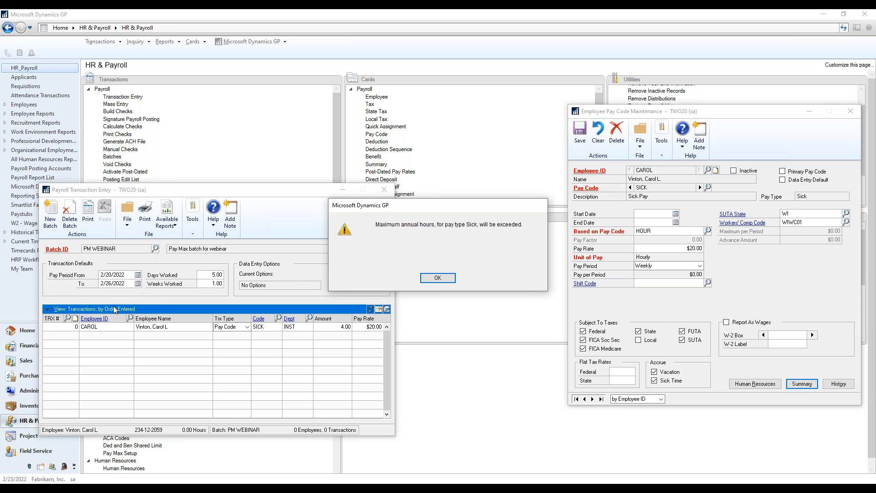
pyautogui.click(438, 277)
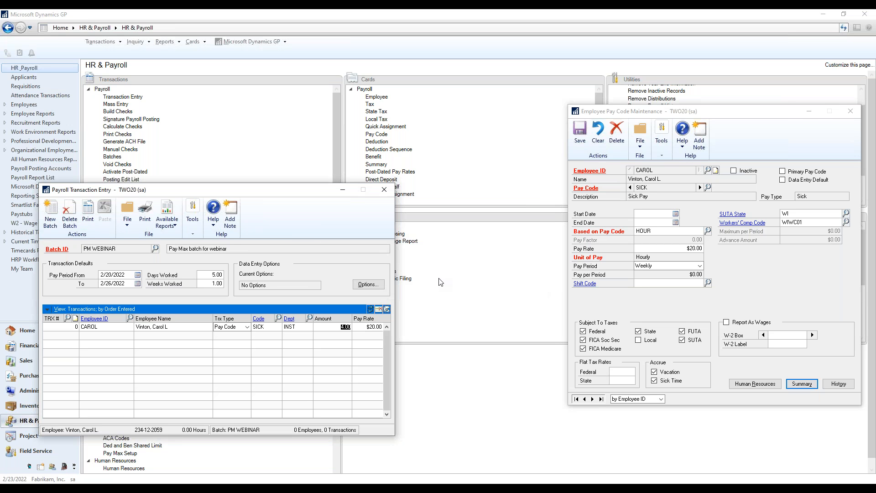
# Try the first employee's SICK transaction with an amount of 1.00 hour
pyautogui.write('0.01')
pyautogui.press('Tab')
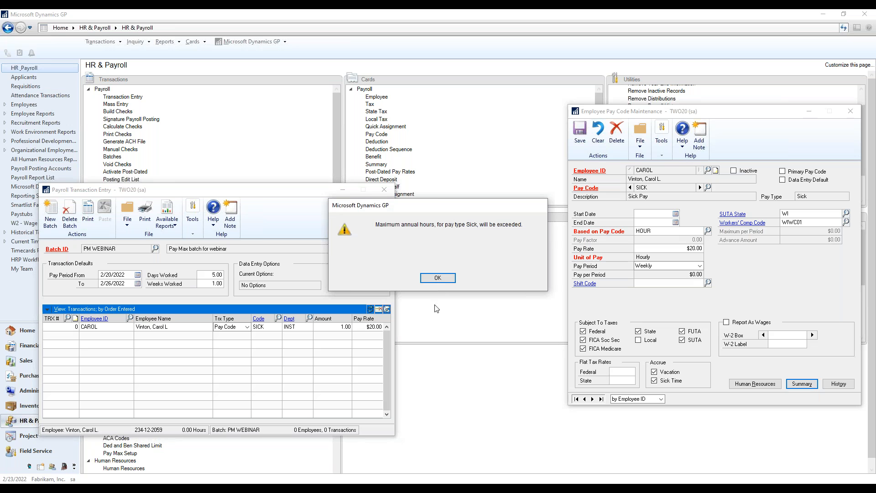
pyautogui.click(438, 278)
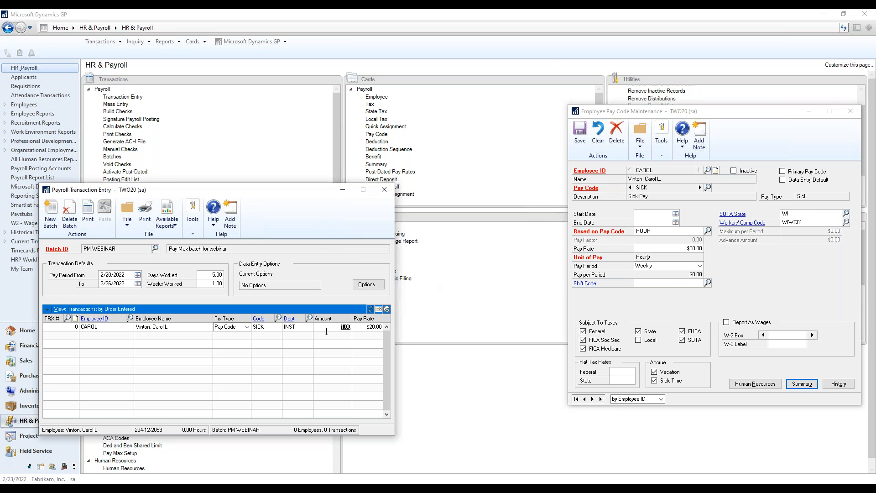
# Clear the amount on the first employee's SICK transaction and delete its row from the batch
pyautogui.rightClick(330, 330)
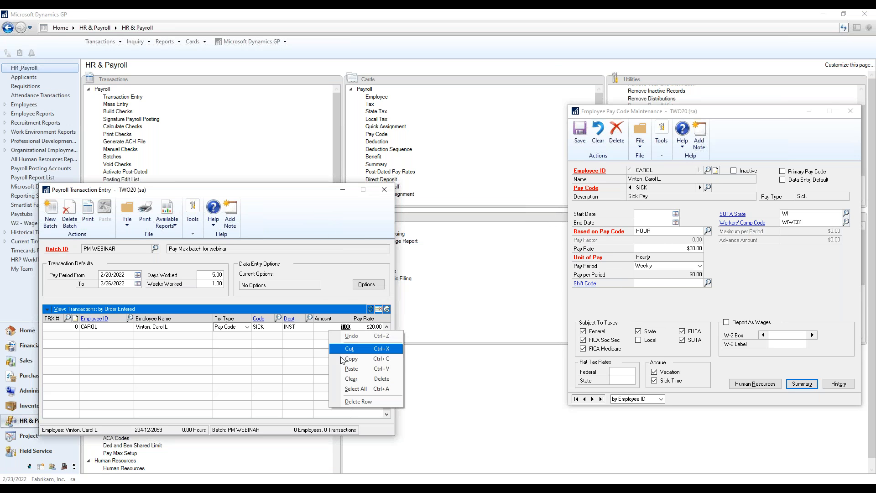
pyautogui.click(334, 325)
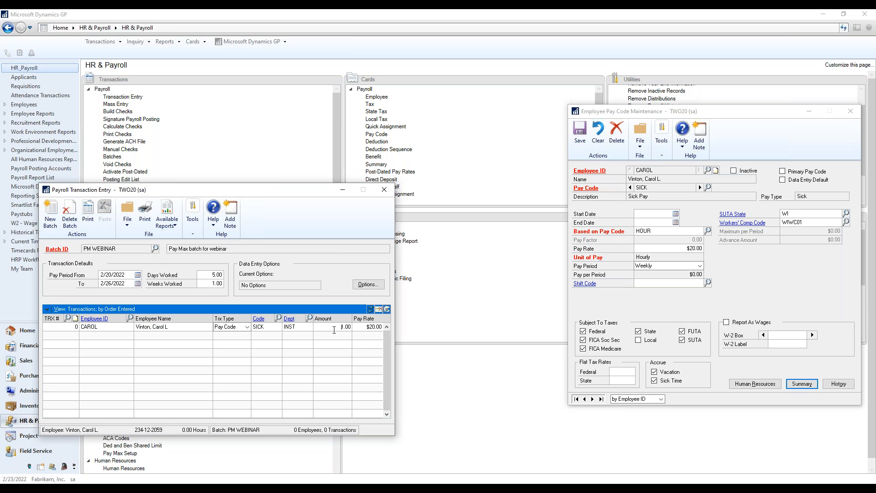
pyautogui.moveTo(336, 330); pyautogui.dragTo(357, 331)
pyautogui.press('BackSpace')
pyautogui.doubleClick(104, 331)
pyautogui.rightClick(104, 331)
pyautogui.click(139, 401)
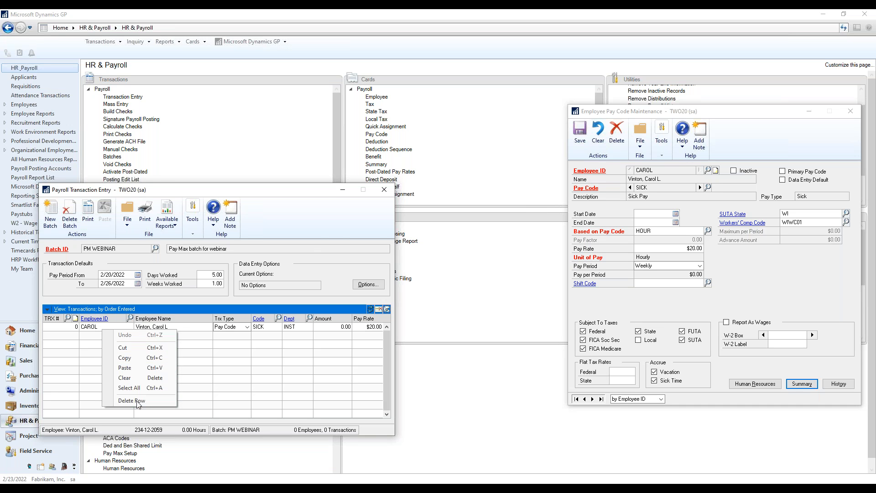
pyautogui.click(419, 278)
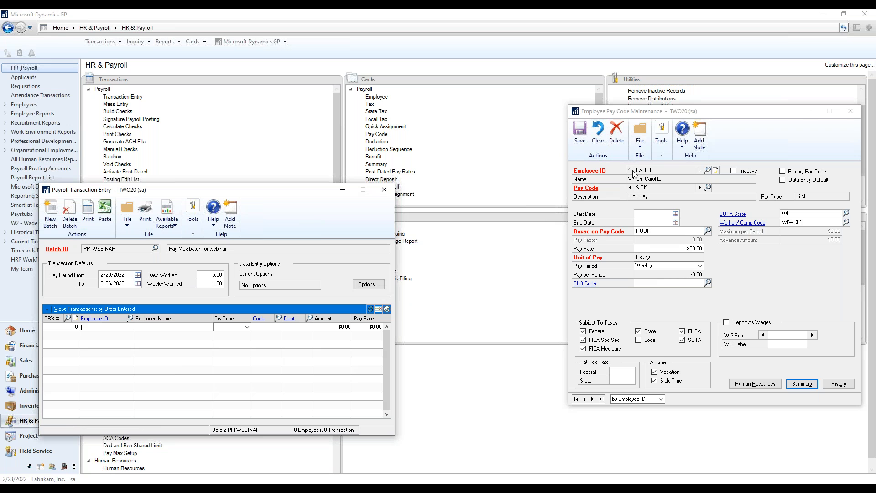
# Clear the Employee Pay Code Maintenance record, enter the second employee's ID and browse to the SICK pay code
pyautogui.click(607, 141)
pyautogui.click(653, 168)
pyautogui.write('ALAN')
pyautogui.press('Tab')
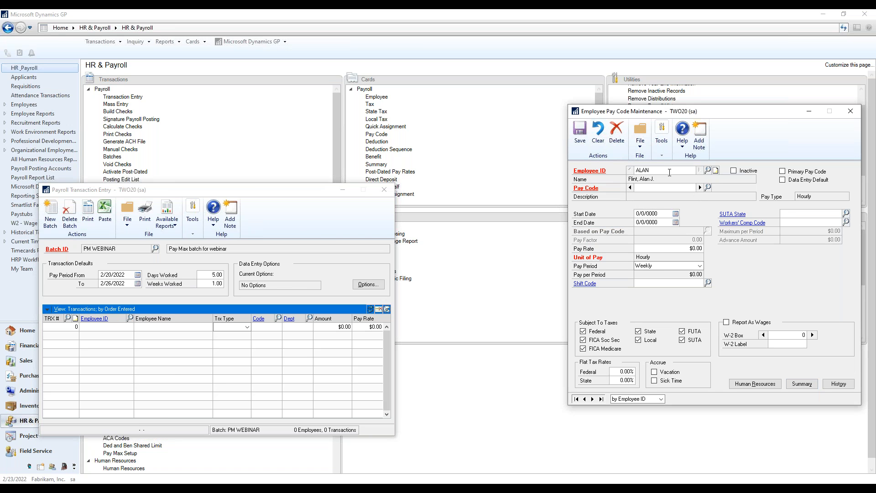
pyautogui.click(699, 188)
pyautogui.click(701, 188)
pyautogui.click(700, 188)
pyautogui.click(700, 188)
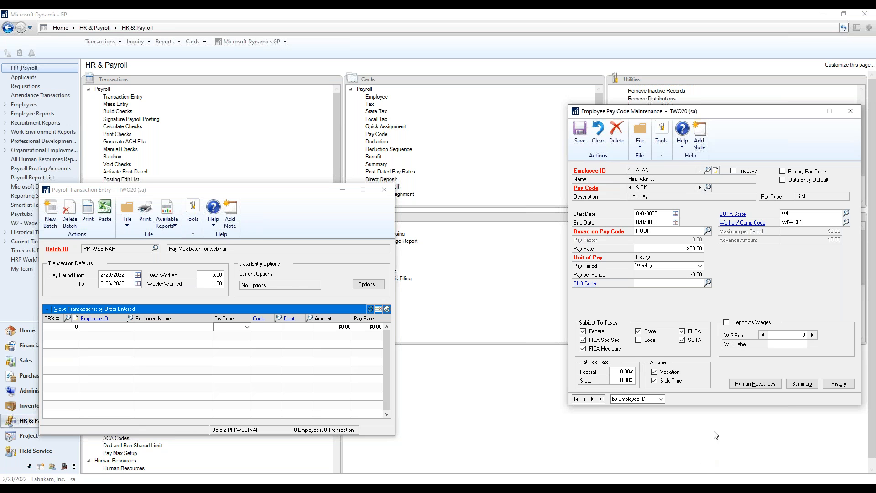
# Review the second employee's hours summaries for the SICK and SICKER pay codes, closing each summary
pyautogui.click(801, 383)
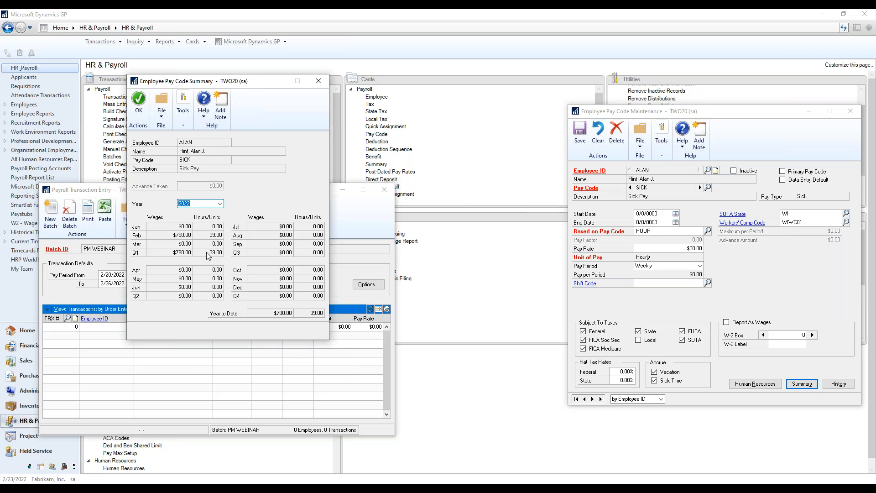
pyautogui.click(319, 81)
pyautogui.click(700, 188)
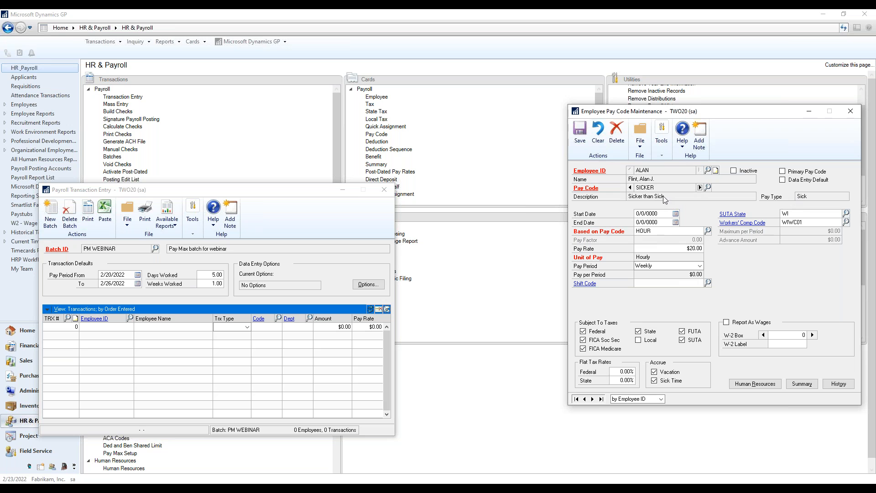
pyautogui.click(802, 383)
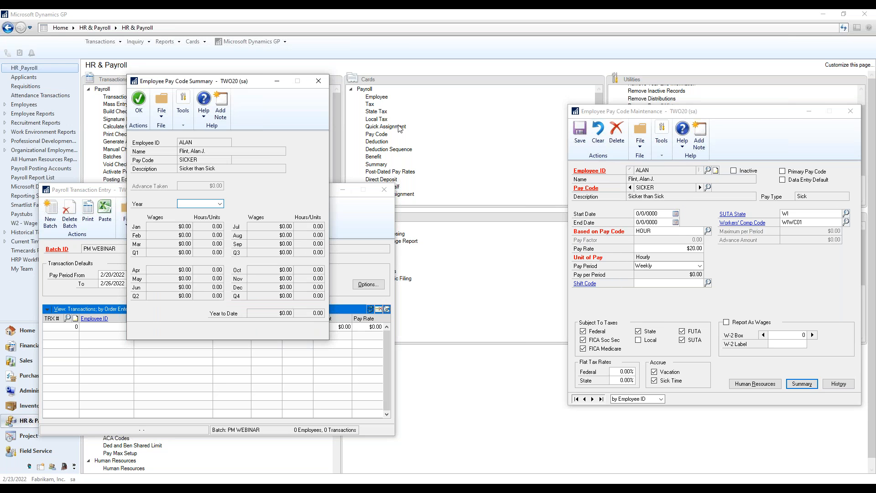
pyautogui.click(317, 85)
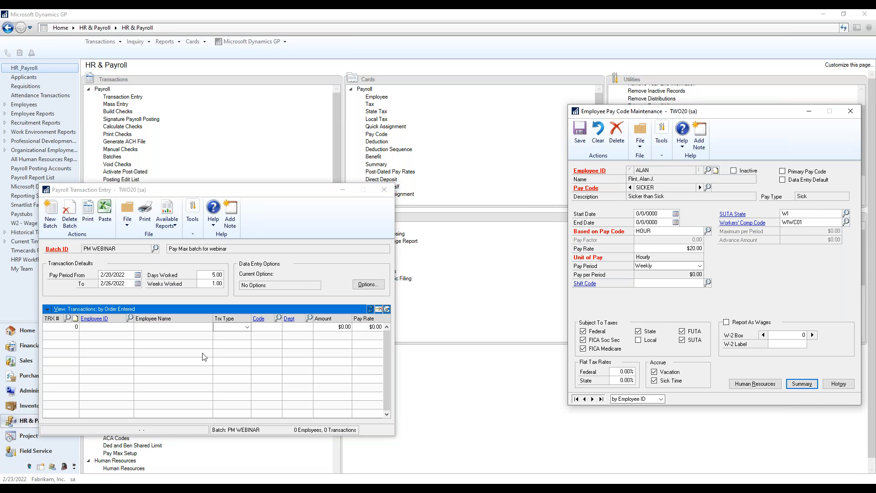
# Try to enter a SICKER pay code transaction of 10.00 hours for the second employee in batch PM WEBINAR
pyautogui.click(93, 326)
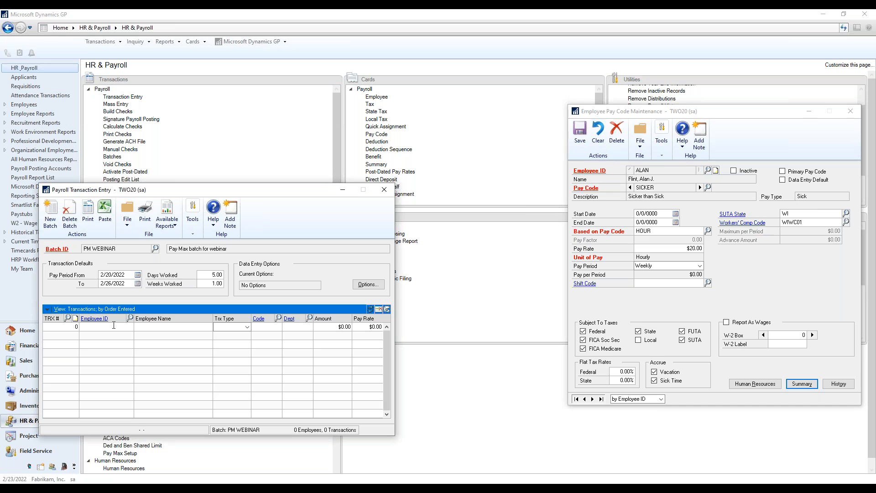
pyautogui.write('ALAN')
pyautogui.press('Tab')
pyautogui.press('Tab')
pyautogui.write('SICKER')
pyautogui.press('Tab')
pyautogui.press('Tab')
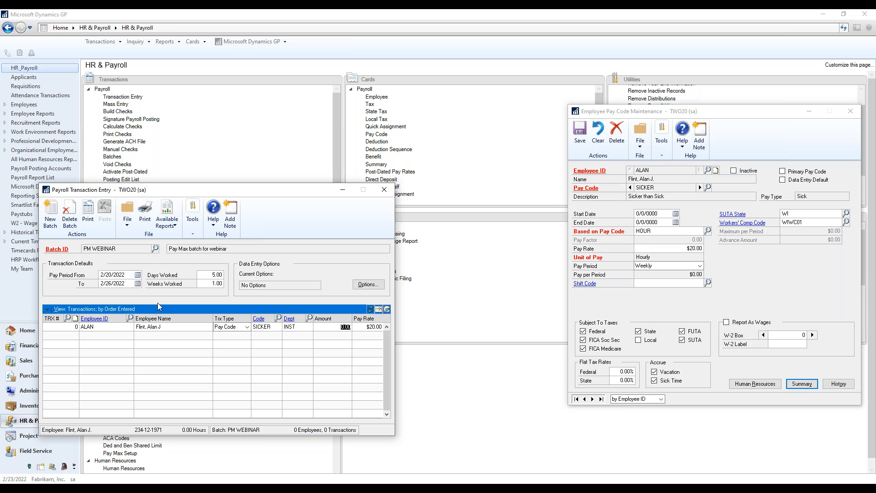
pyautogui.write('10')
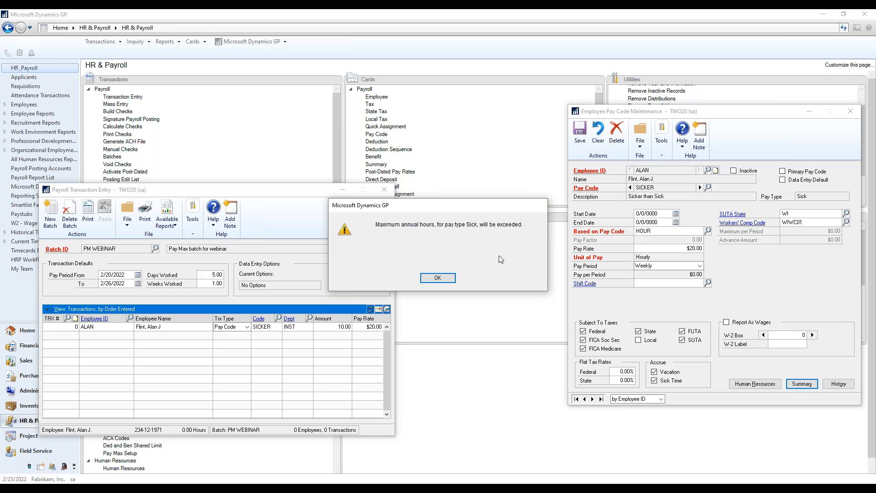
pyautogui.click(437, 278)
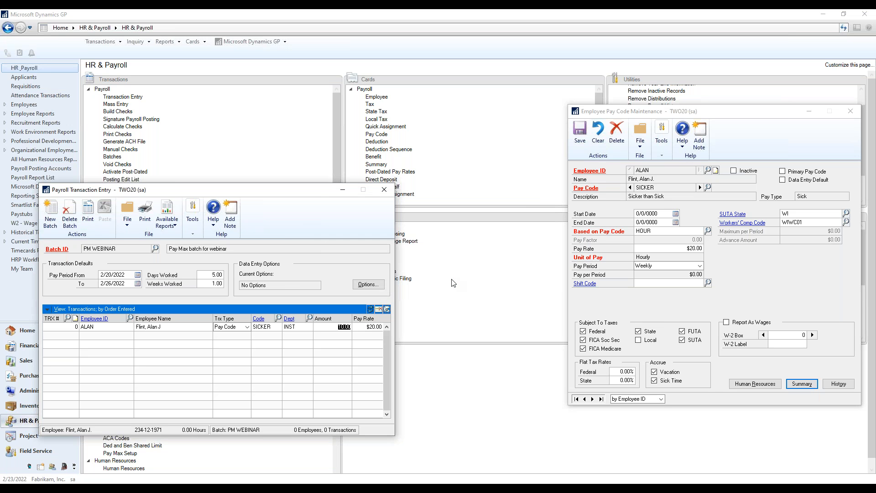
# Set the SICKER transaction's amount to 9.00 hours and save the row
pyautogui.write('9')
pyautogui.moveTo(374, 481)
pyautogui.press('Tab')
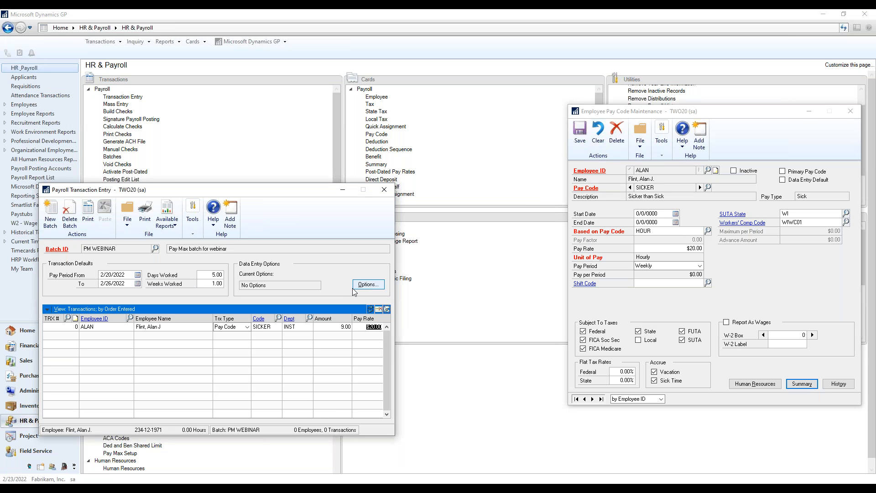
pyautogui.press('Tab')
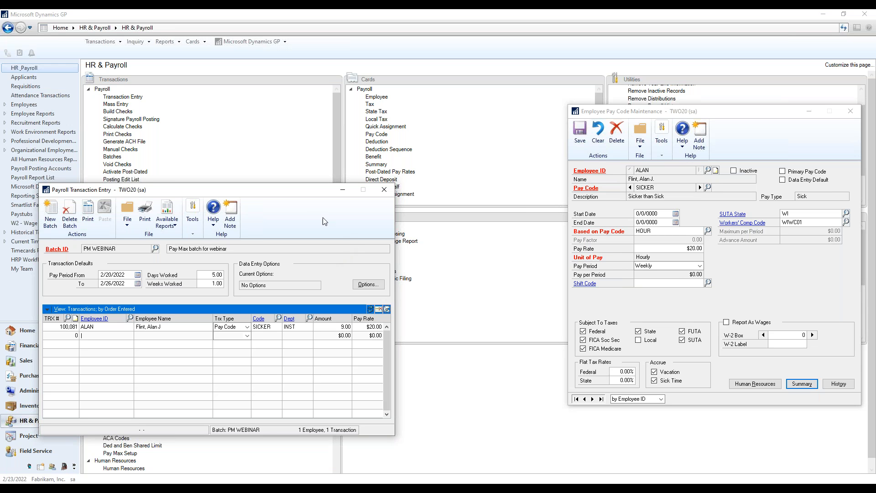
# Move the Payroll Transaction Entry window and delete the second employee's SICKER transaction from the batch
pyautogui.moveTo(278, 193); pyautogui.dragTo(365, 130)
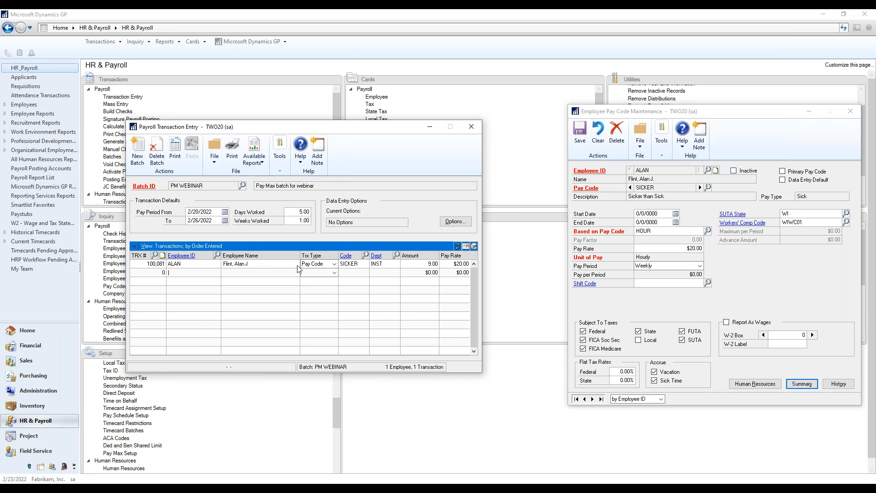
pyautogui.rightClick(345, 265)
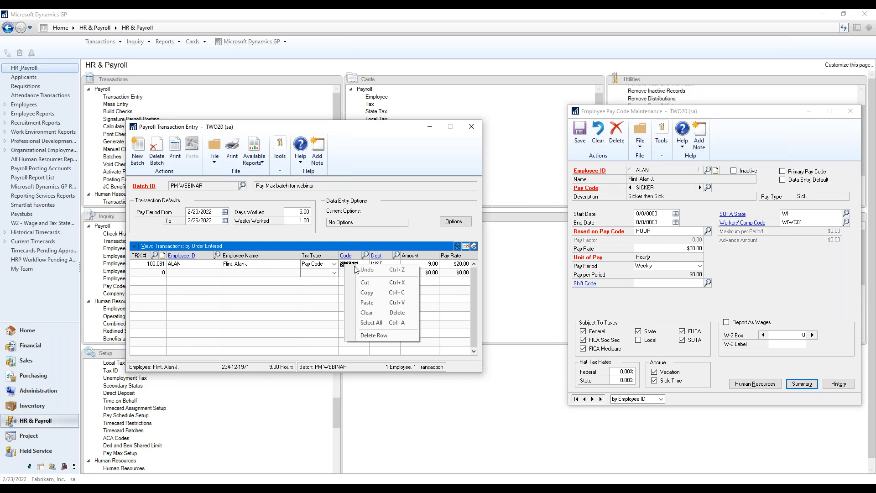
pyautogui.click(385, 335)
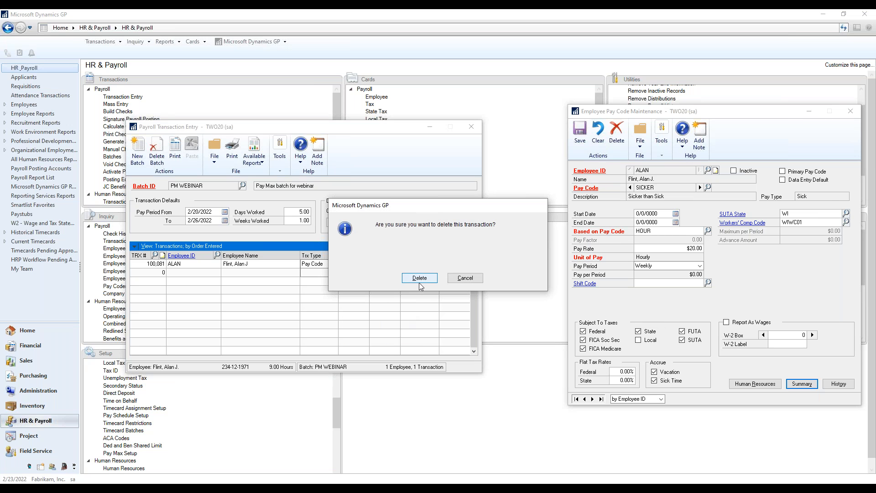
pyautogui.click(419, 278)
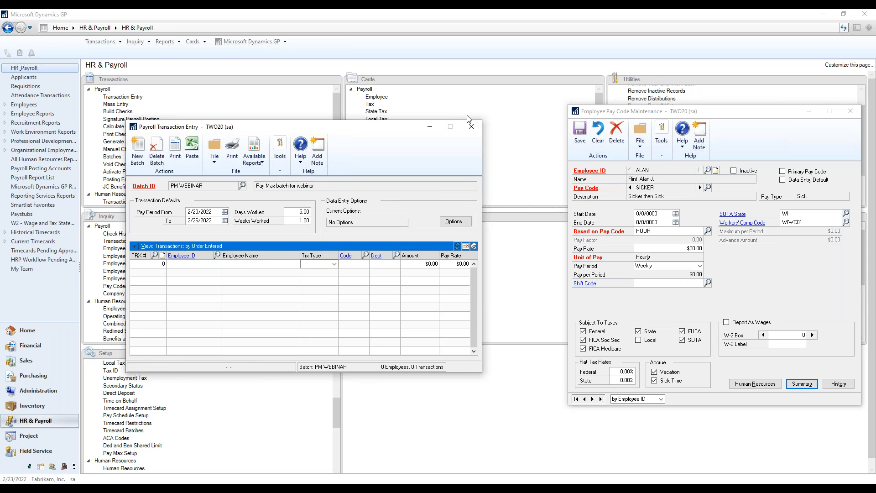
# Close the Payroll Transaction Entry and Employee Pay Code Maintenance windows
pyautogui.click(472, 128)
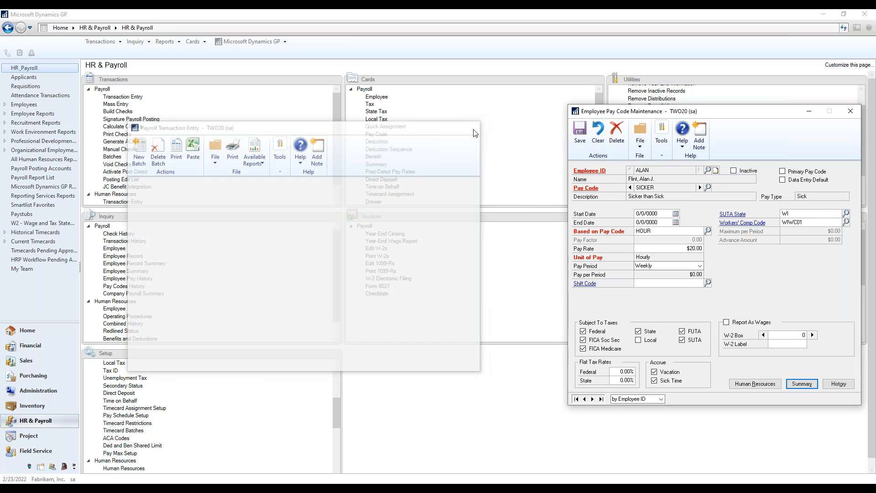
pyautogui.moveTo(631, 117); pyautogui.dragTo(509, 107)
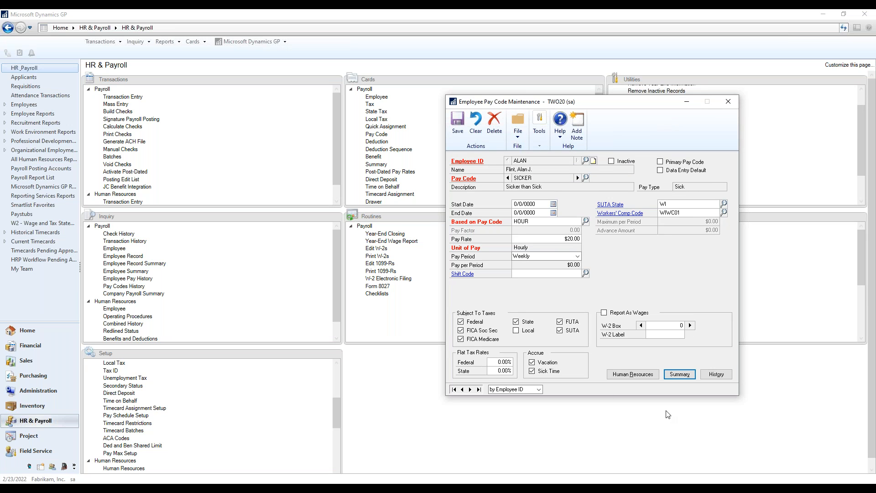
pyautogui.click(394, 304)
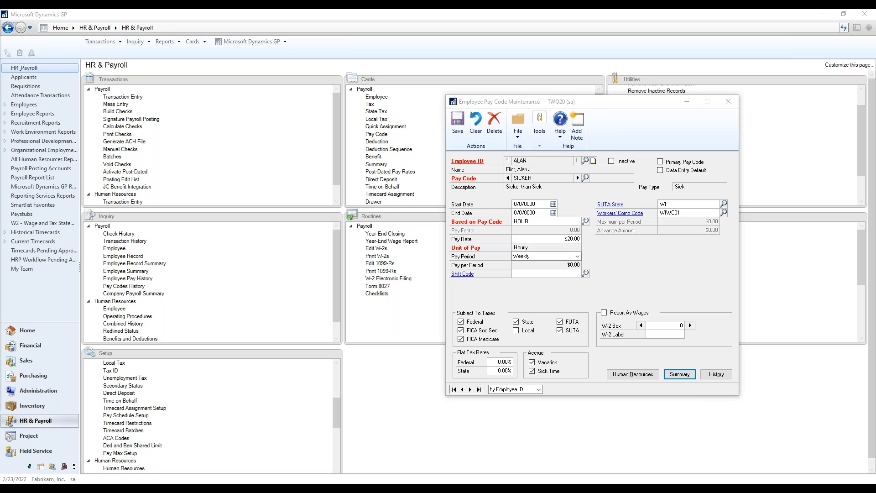
pyautogui.moveTo(595, 104); pyautogui.dragTo(300, 121)
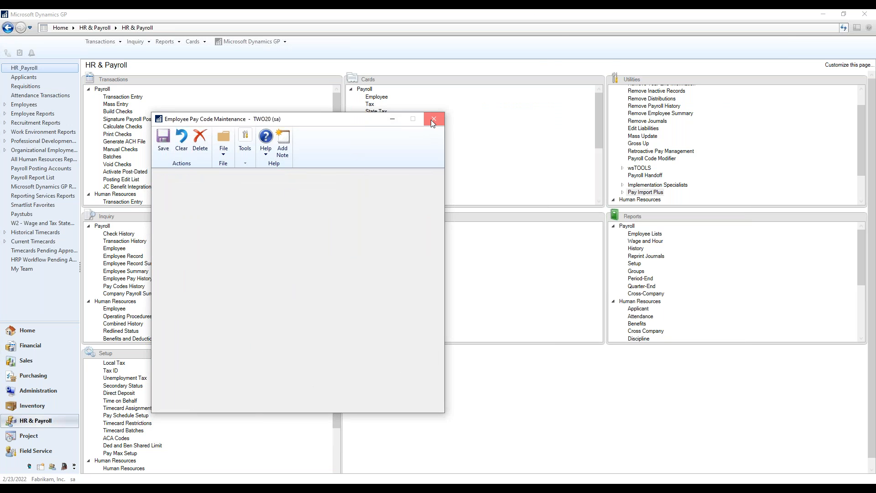
pyautogui.click(433, 119)
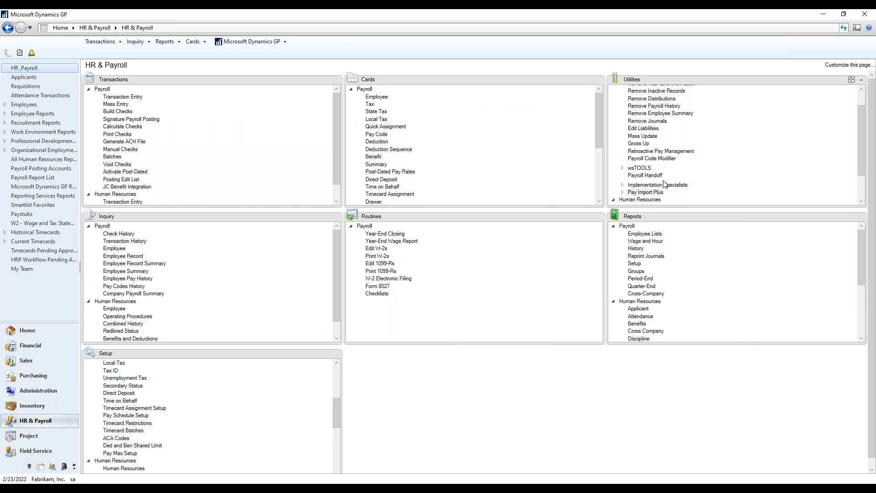
# Open the Pay Rate Export utility of Pay Import Plus and move its window toward the middle of the workspace
pyautogui.click(622, 192)
pyautogui.click(652, 192)
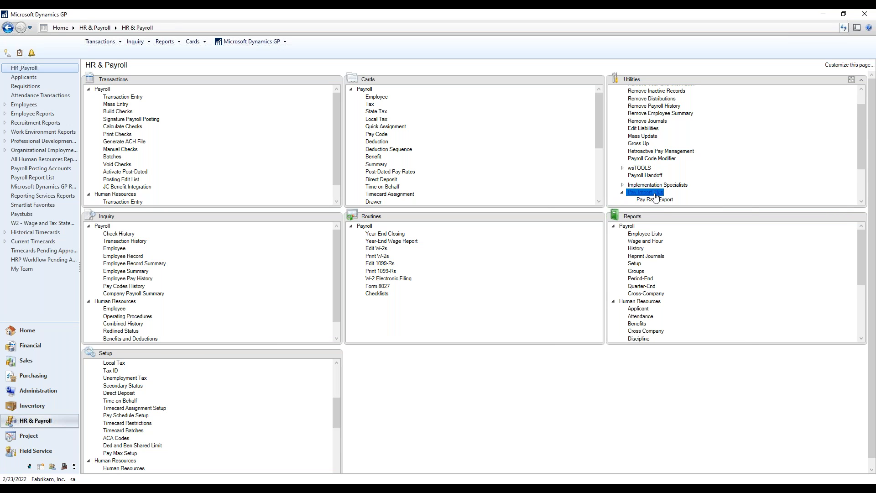
pyautogui.click(861, 203)
pyautogui.click(861, 202)
pyautogui.click(860, 203)
pyautogui.click(860, 203)
pyautogui.click(661, 172)
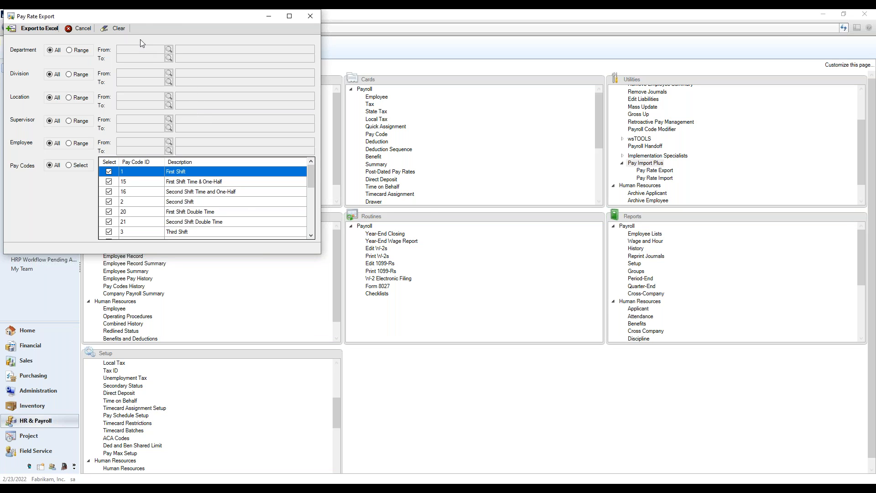
pyautogui.moveTo(149, 17); pyautogui.dragTo(252, 52)
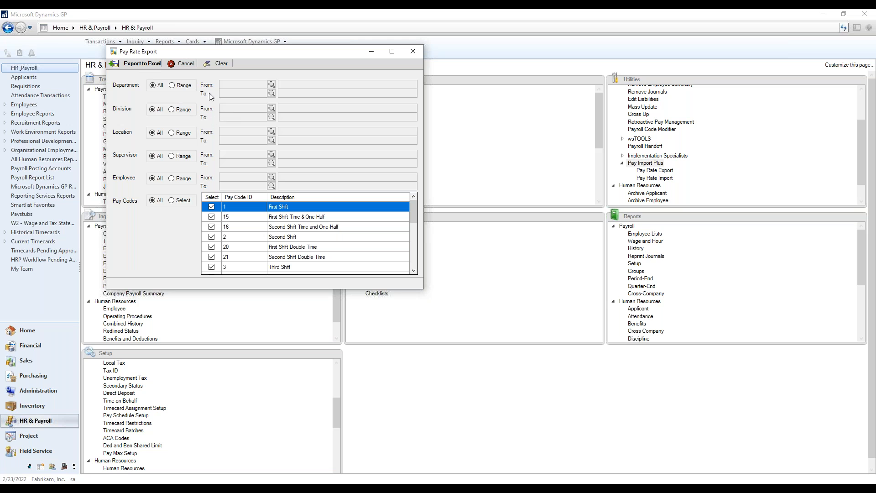
# Keep all departments and restrict the export to an employee range from the third to the eighth employee in the lookup list
pyautogui.click(176, 87)
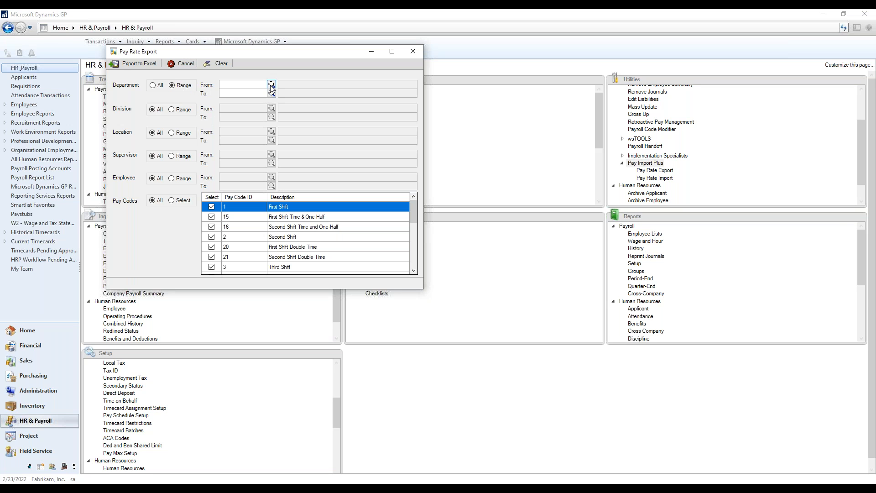
pyautogui.click(153, 86)
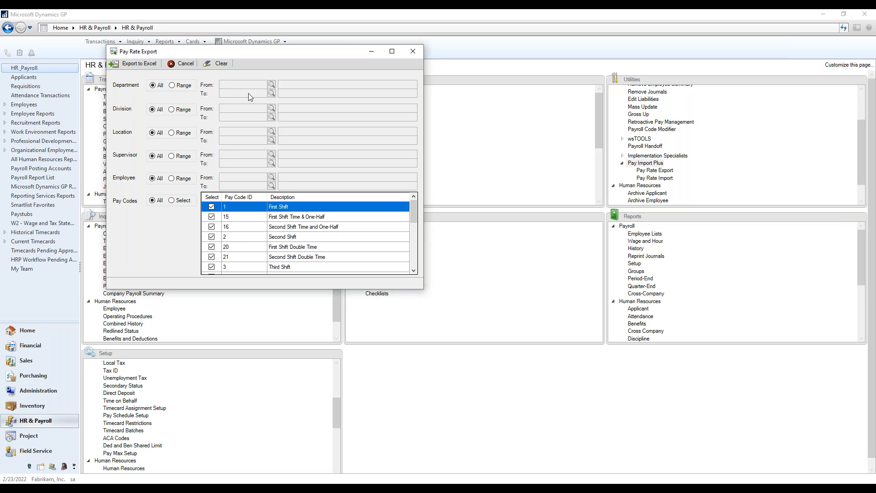
pyautogui.click(171, 179)
pyautogui.click(271, 176)
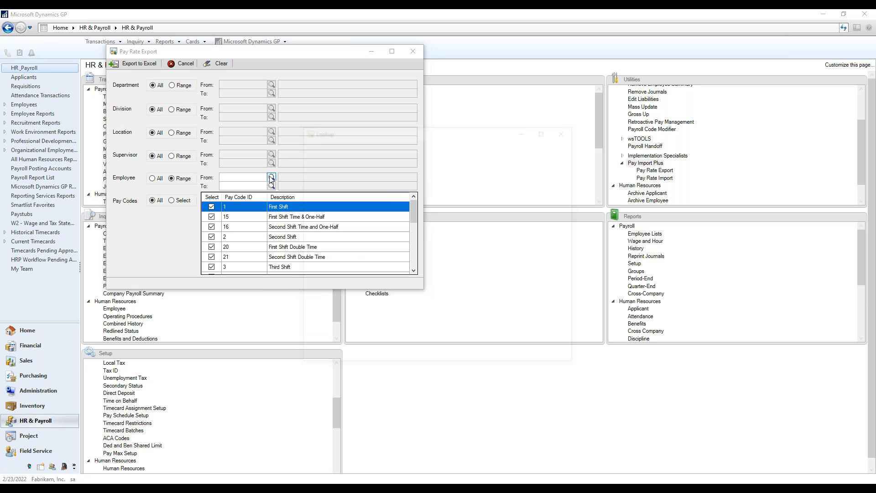
pyautogui.doubleClick(332, 185)
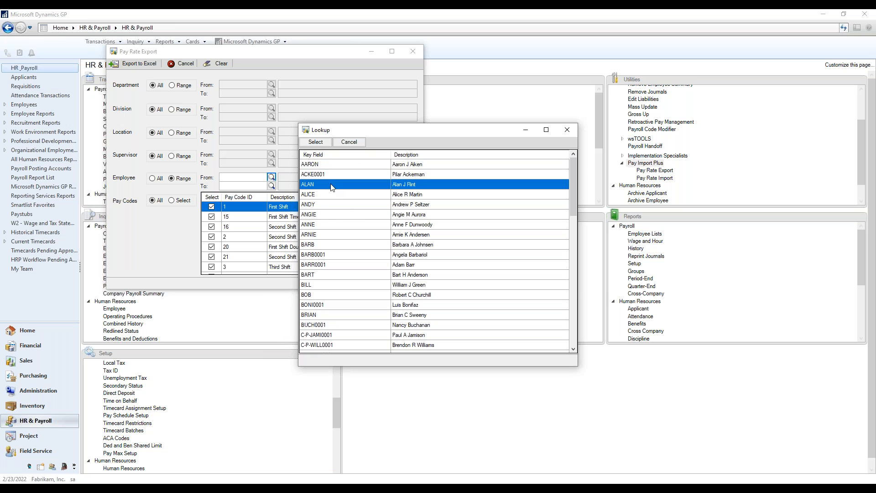
pyautogui.click(272, 185)
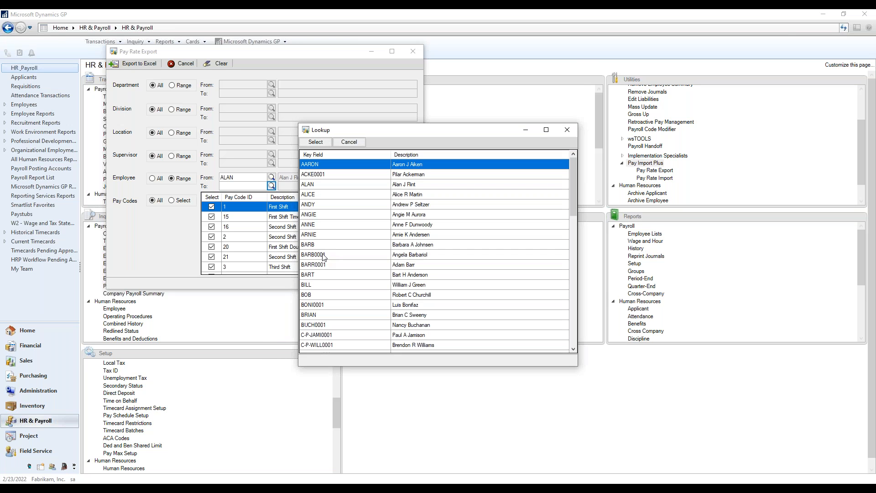
pyautogui.doubleClick(320, 235)
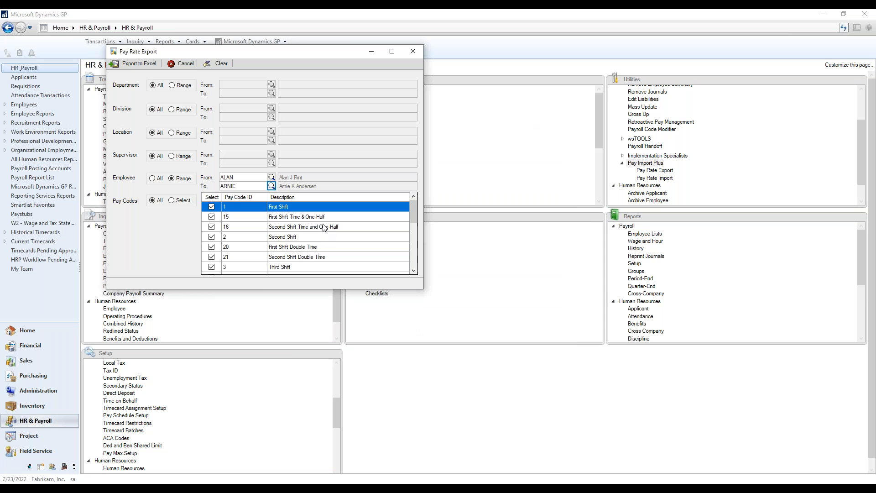
# Limit the export to the BONS, COMM, EXAT, HOUR, TRVL and SALY pay codes and export the pay rates to Excel
pyautogui.click(172, 200)
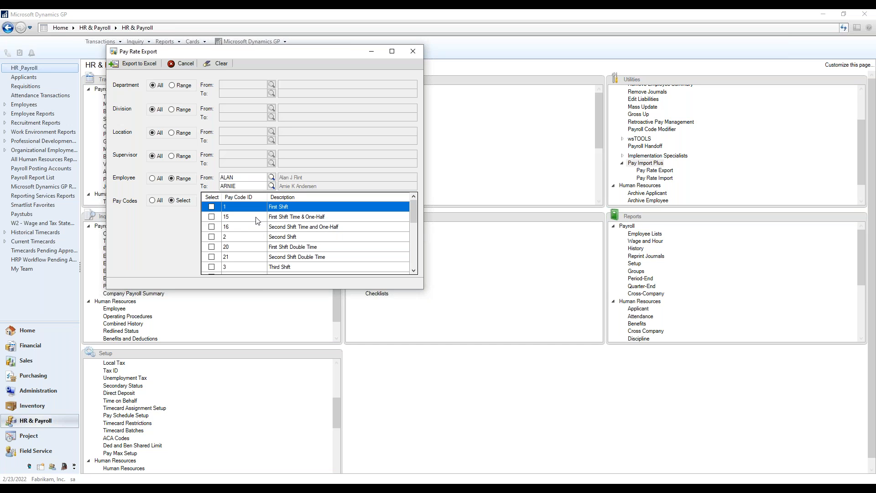
pyautogui.click(415, 264)
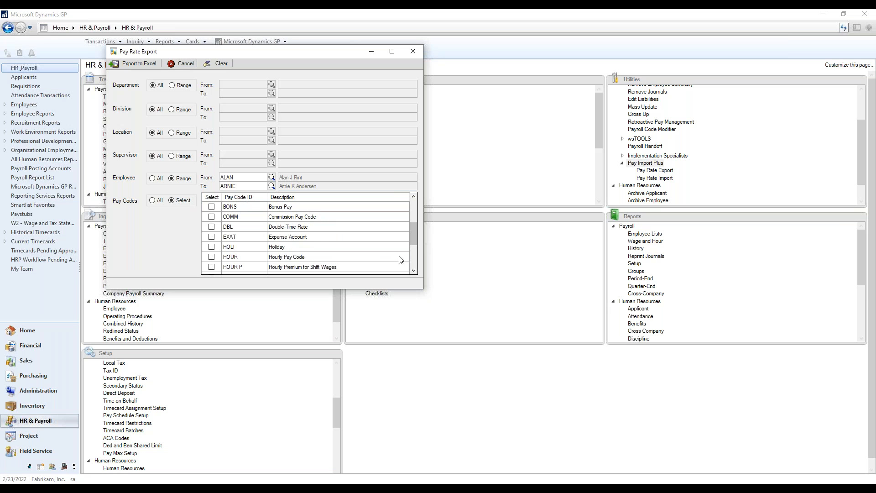
pyautogui.click(211, 207)
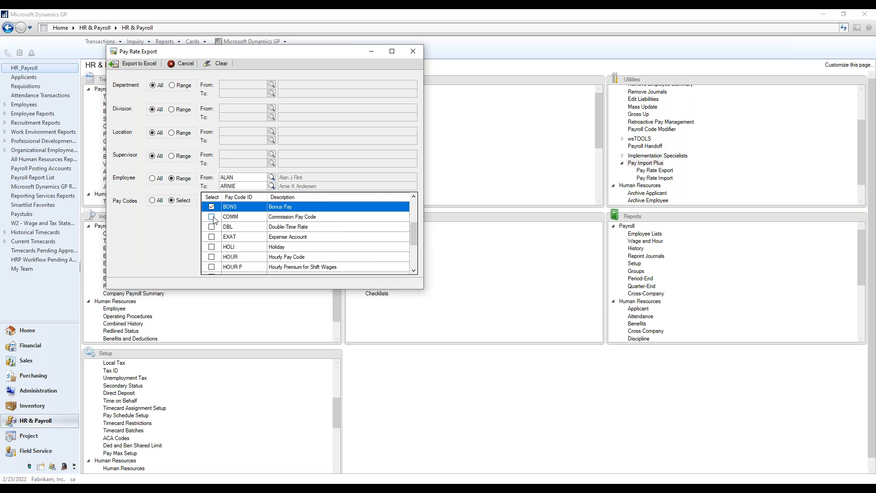
pyautogui.click(212, 218)
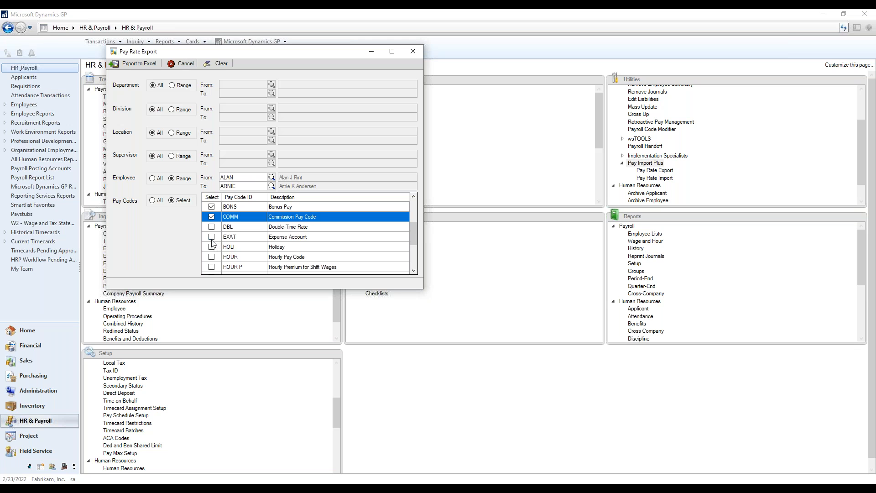
pyautogui.click(211, 237)
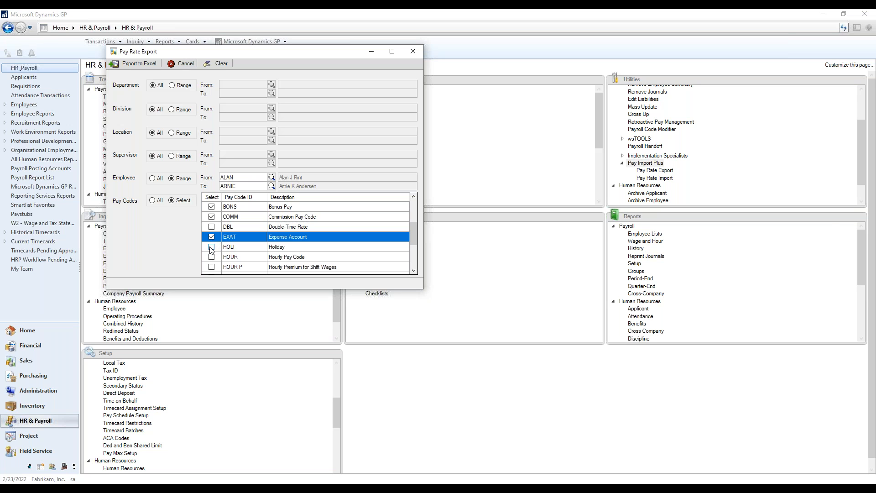
pyautogui.click(211, 257)
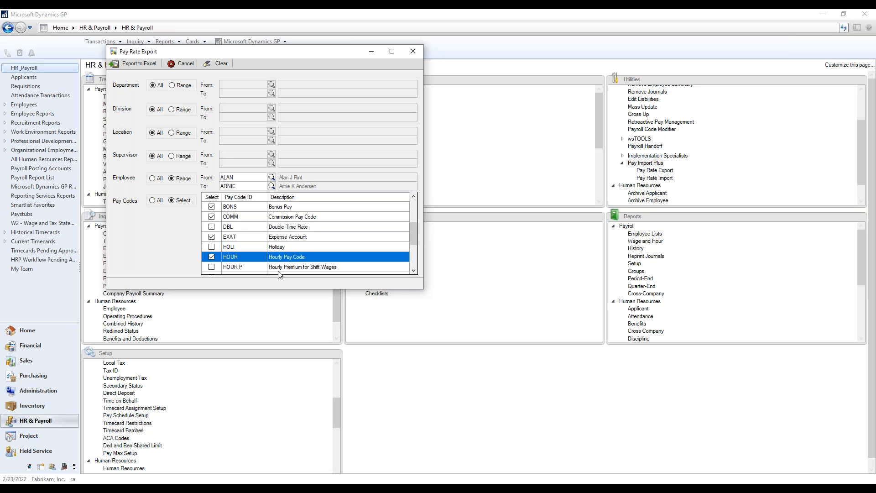
pyautogui.click(415, 264)
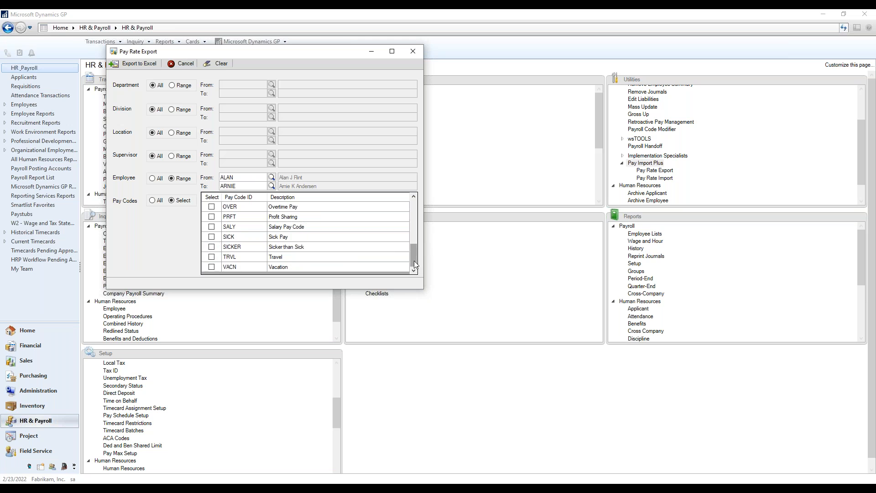
pyautogui.click(211, 256)
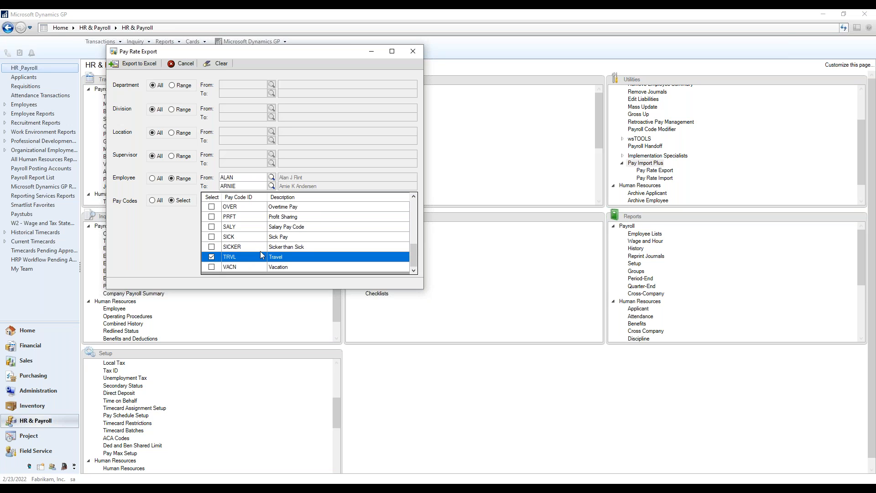
pyautogui.click(212, 226)
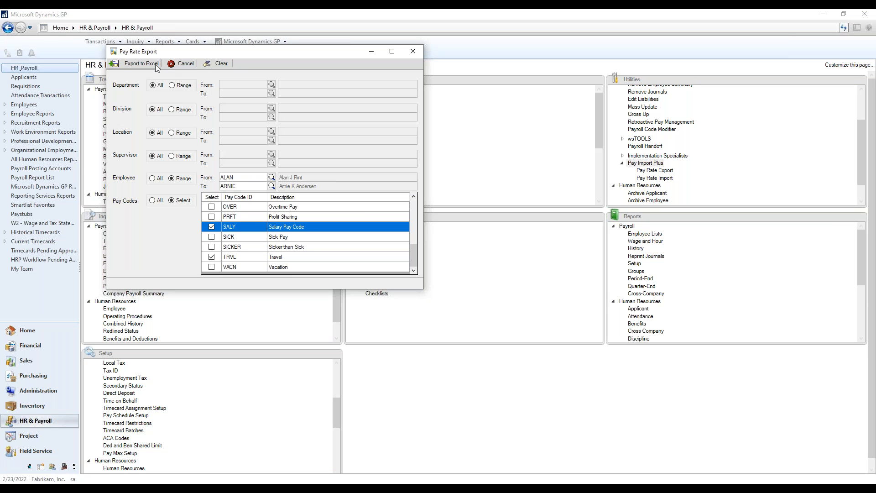
pyautogui.click(132, 64)
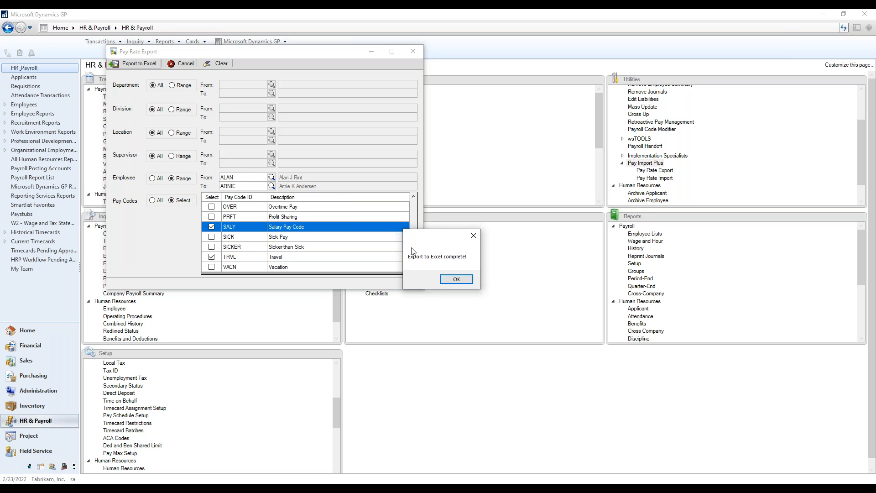
pyautogui.click(465, 281)
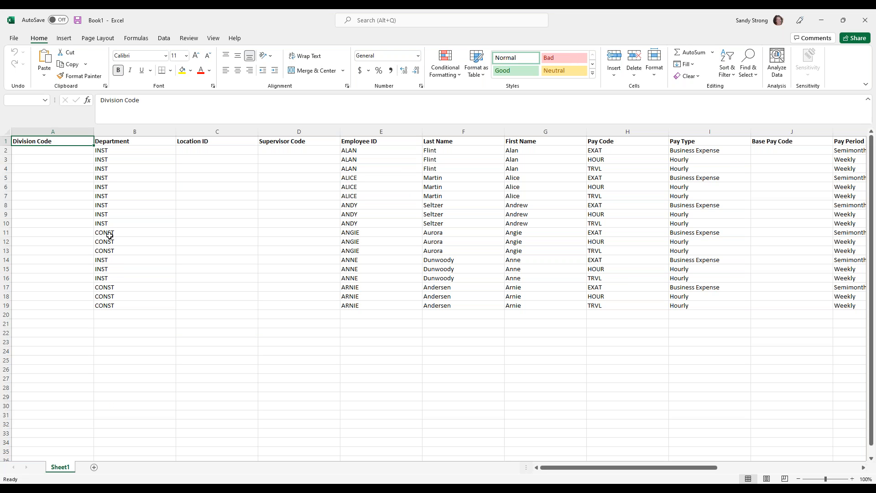
# In the exported Excel workbook, autofit the widths of columns A through O to their contents
pyautogui.moveTo(54, 137); pyautogui.dragTo(753, 132)
pyautogui.doubleClick(669, 133)
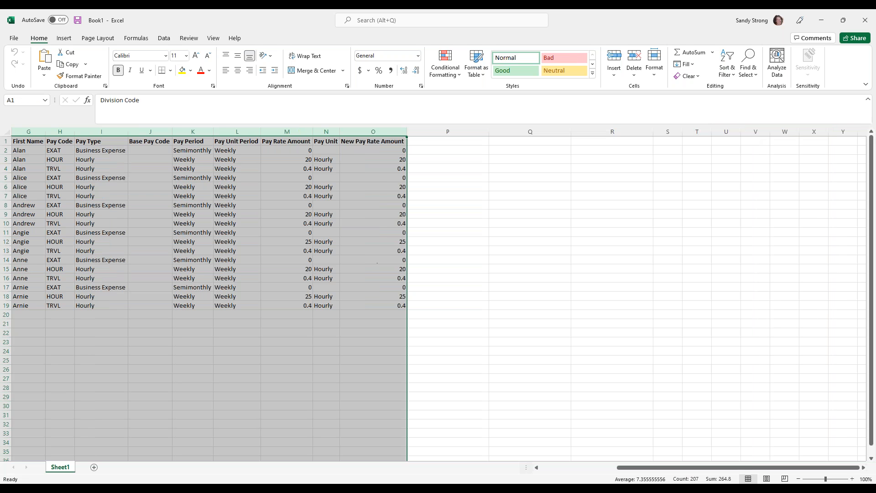
pyautogui.click(570, 467)
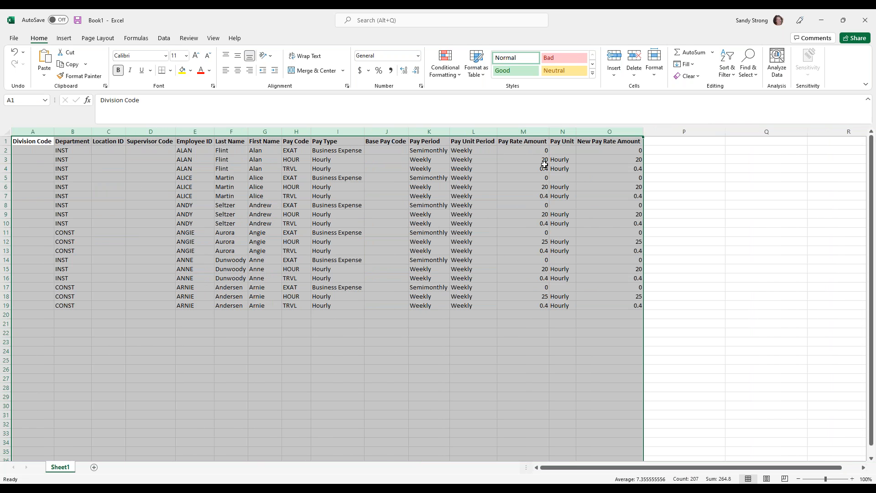
# Enter the formula =M2*1.05 in cell O2 to calculate a 5% raise as the New Pay Rate Amount
pyautogui.click(520, 142)
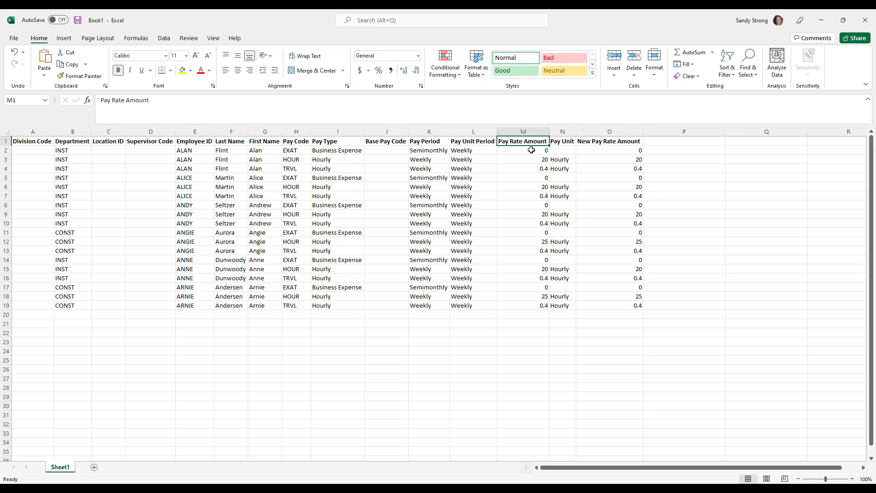
pyautogui.click(597, 144)
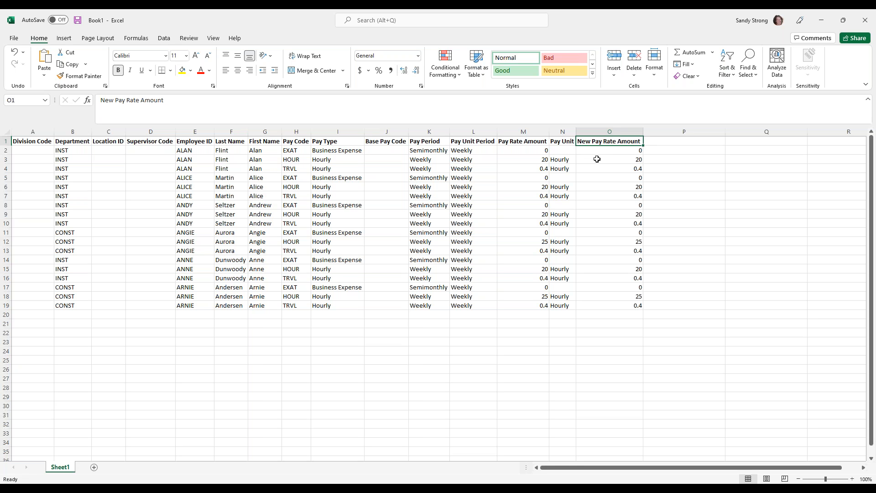
pyautogui.click(606, 151)
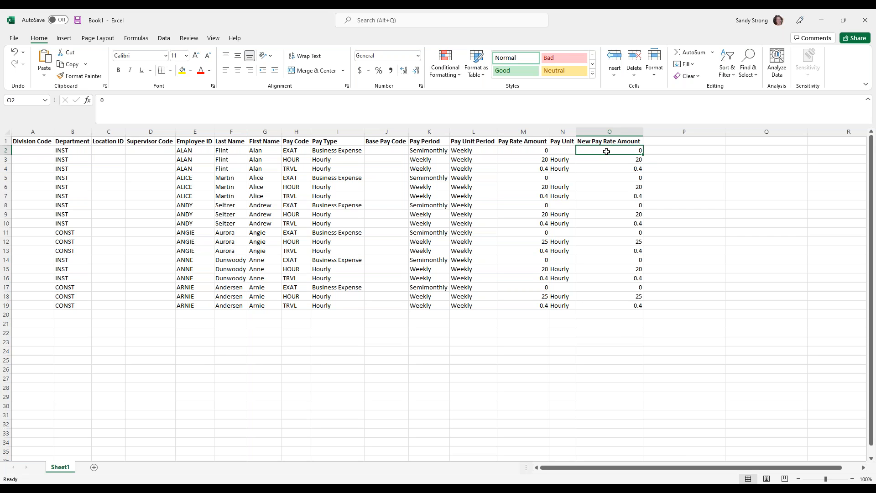
pyautogui.write('=')
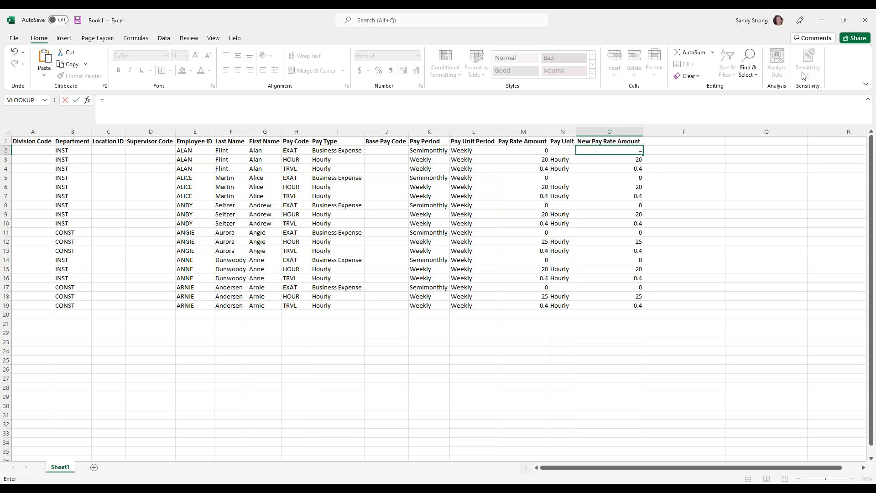
pyautogui.write('M2*')
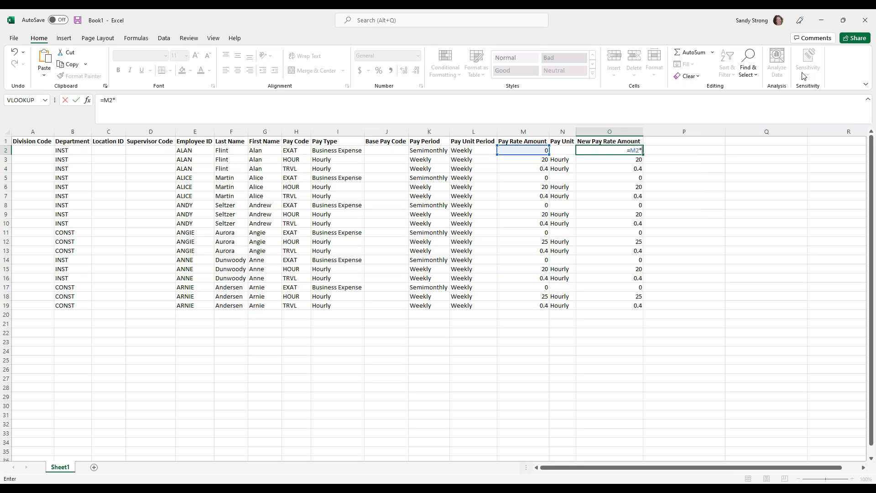
pyautogui.write('1.05')
pyautogui.press('Return')
# Fill the New Pay Rate Amount formula from O2 down through O19 for all exported rows
pyautogui.click(629, 150)
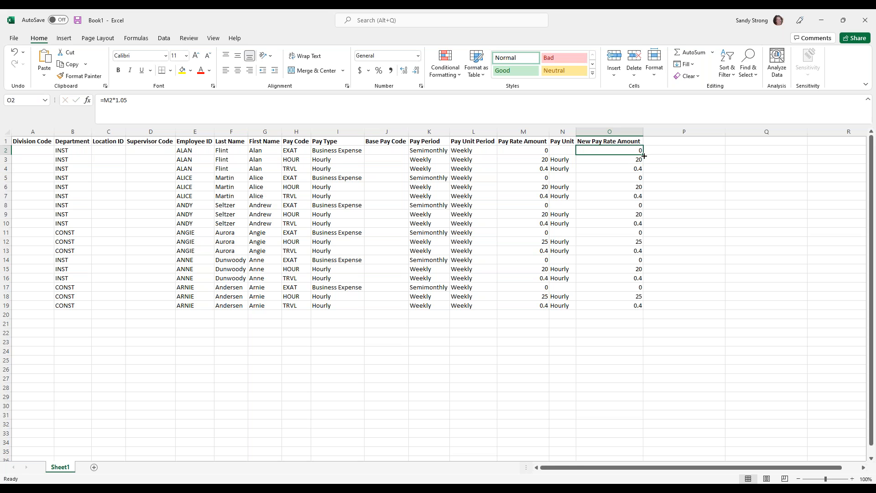
pyautogui.moveTo(643, 155); pyautogui.dragTo(646, 312)
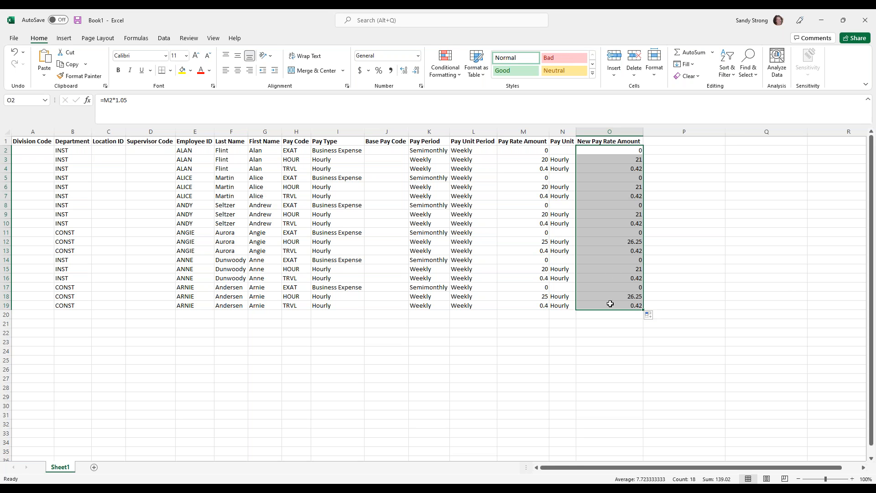
pyautogui.click(595, 284)
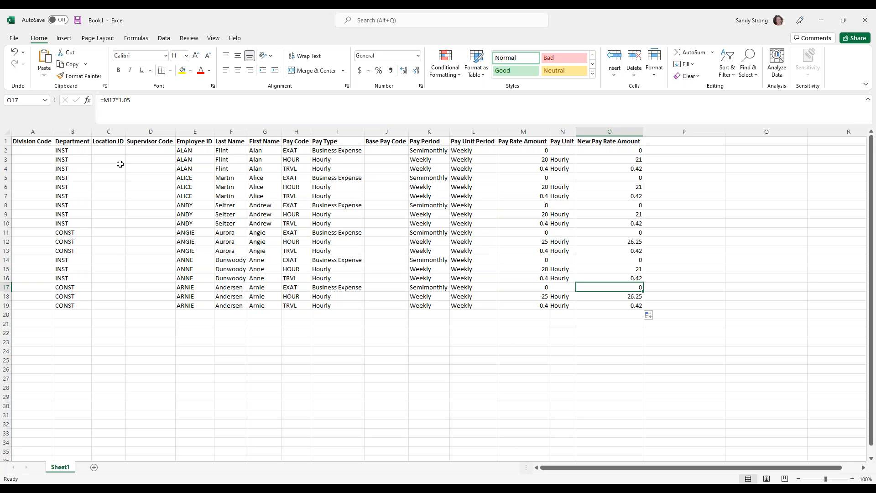
# Start saving the pay rate workbook as a new file in the C:\GP2018.4\Data folder
pyautogui.click(14, 39)
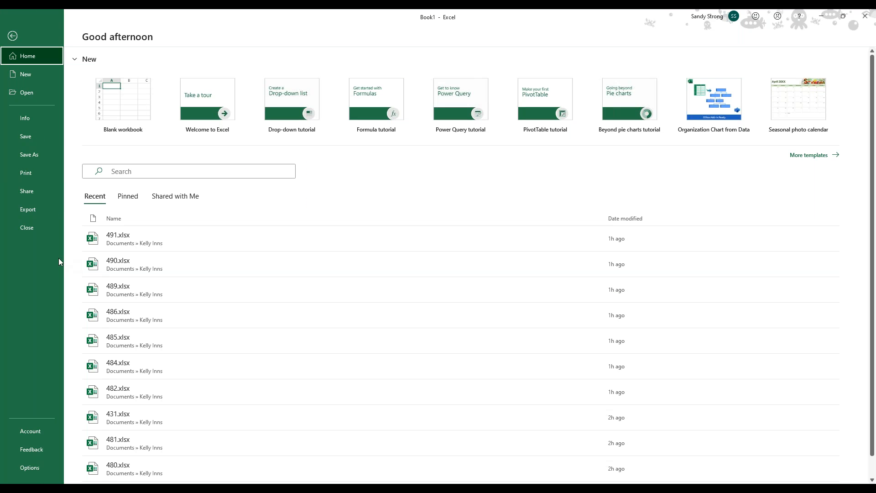
pyautogui.click(41, 153)
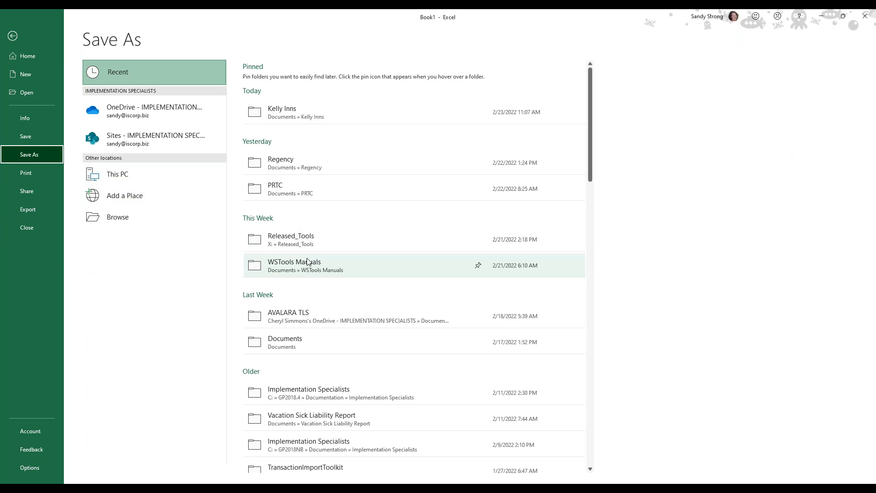
pyautogui.scroll(-1, 314, 286)
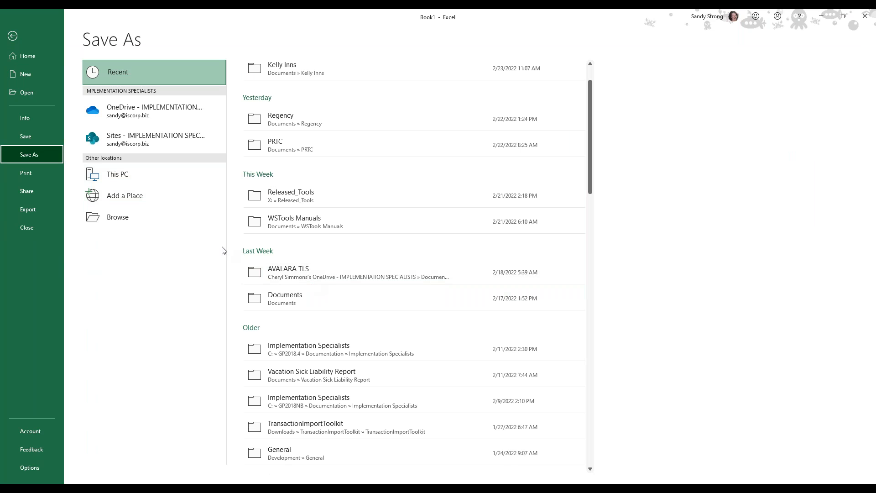
pyautogui.click(118, 217)
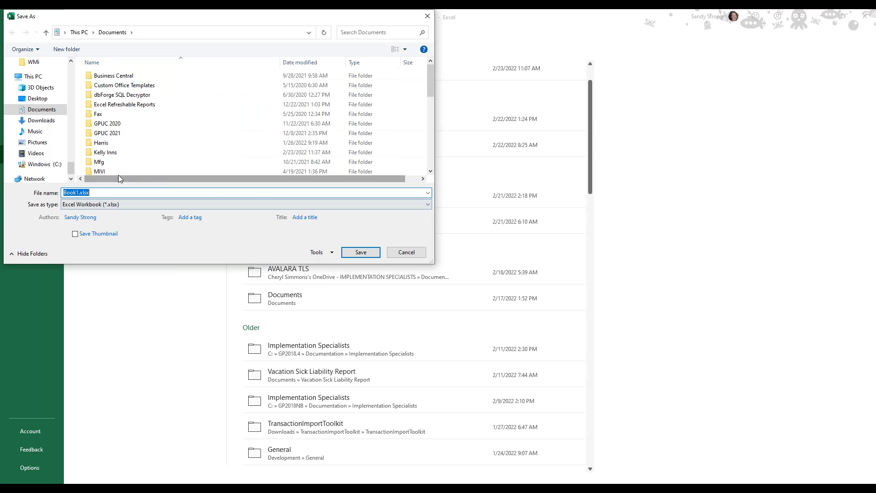
pyautogui.click(59, 163)
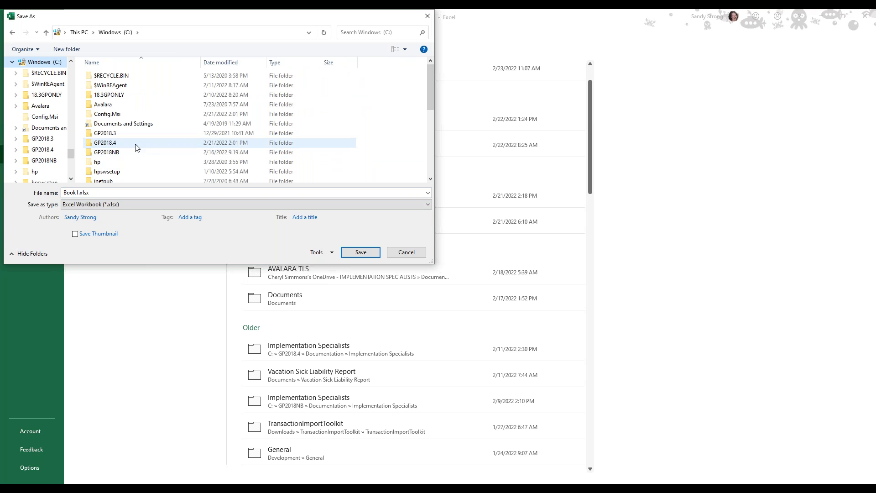
pyautogui.click(130, 142)
pyautogui.doubleClick(130, 142)
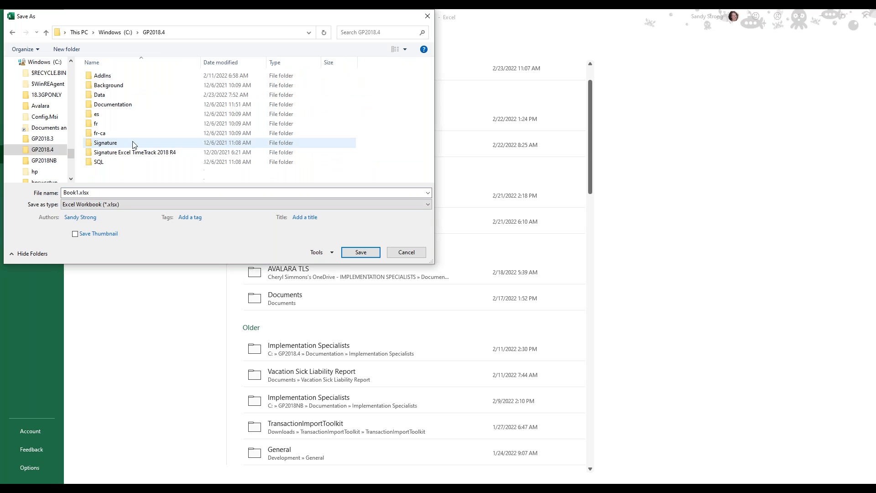
pyautogui.click(101, 96)
pyautogui.doubleClick(101, 96)
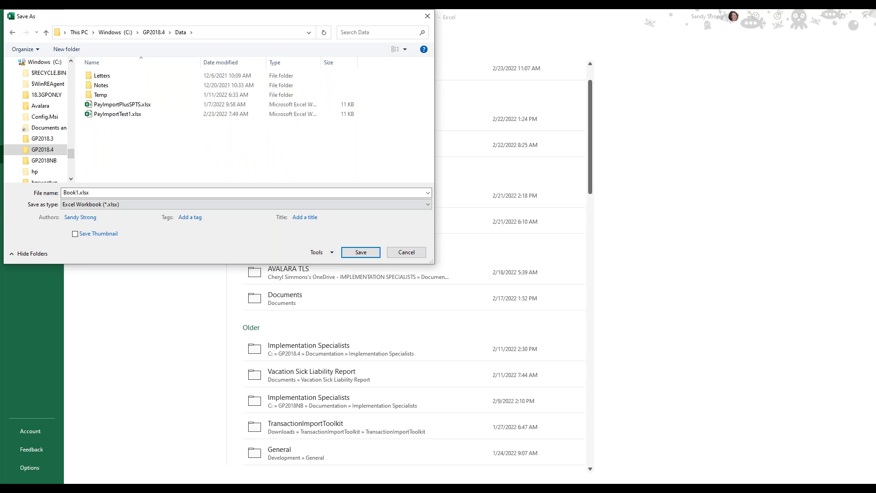
# Name the workbook PayImport1.xlsx, save it, and close it
pyautogui.doubleClick(75, 192)
pyautogui.click(80, 192)
pyautogui.press('BackSpace')
pyautogui.press('BackSpace')
pyautogui.press('BackSpace')
pyautogui.press('BackSpace')
pyautogui.press('BackSpace')
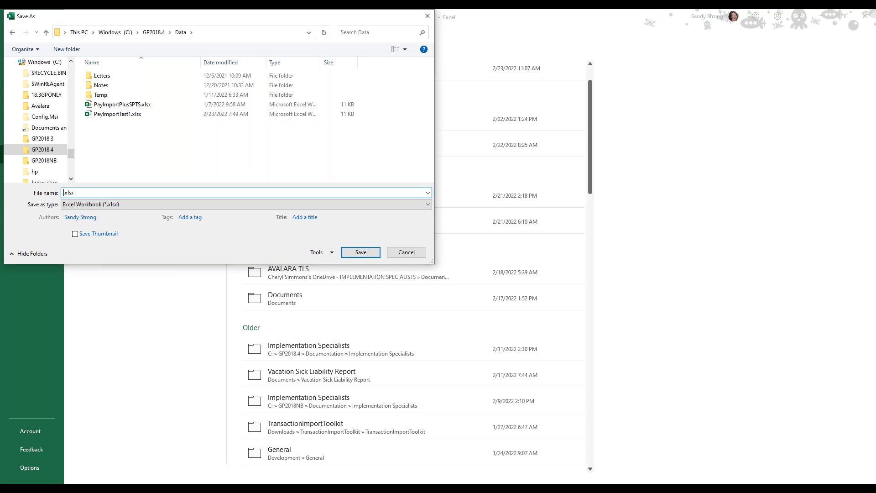
pyautogui.write('PayImport1')
pyautogui.click(357, 252)
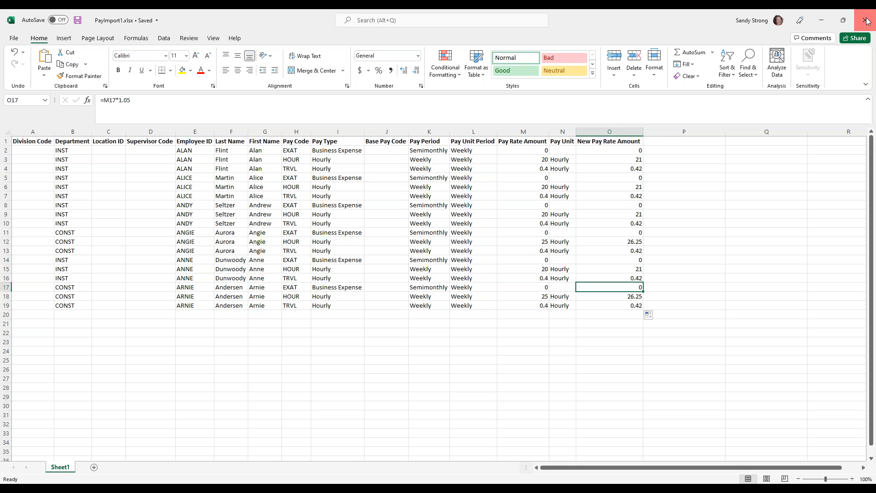
pyautogui.click(867, 21)
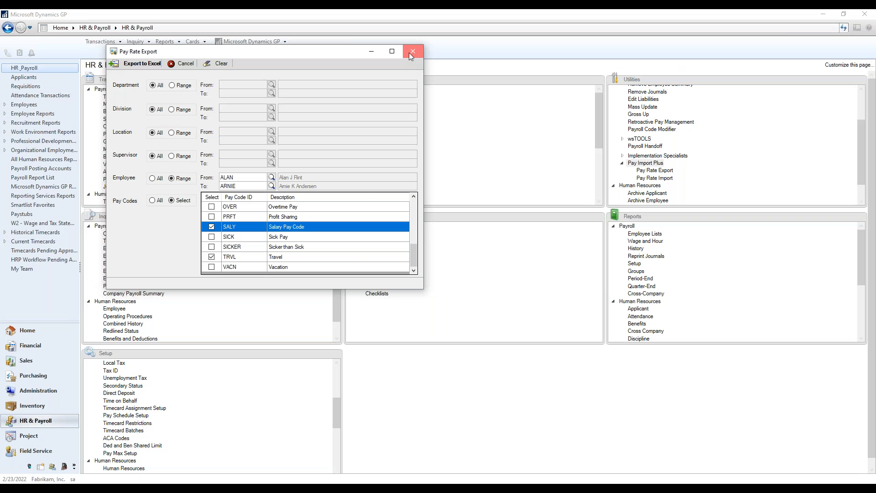
# Close Pay Rate Export and import Sheet1 of PayImport1.xlsx from the Data folder through Pay Rate Import
pyautogui.click(411, 52)
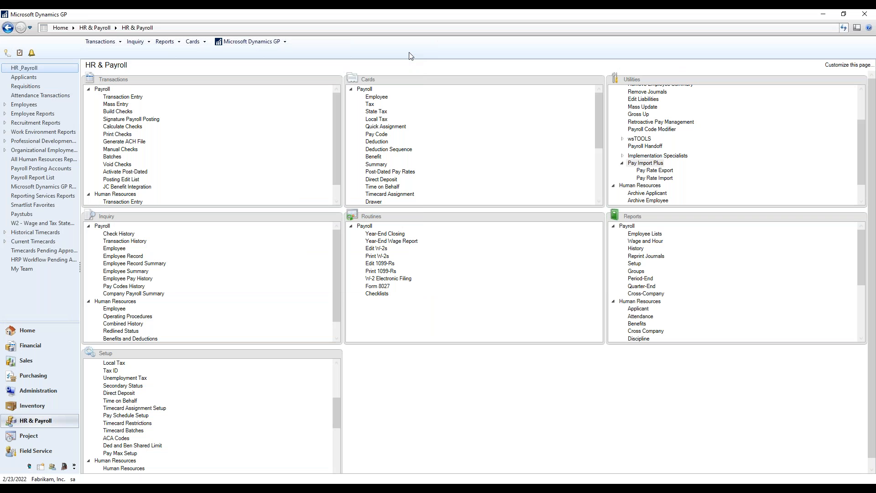
pyautogui.click(654, 178)
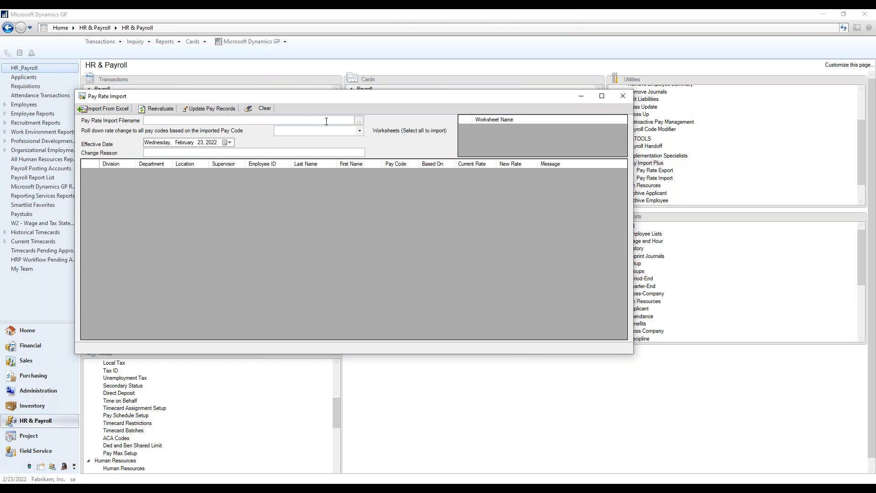
pyautogui.click(359, 120)
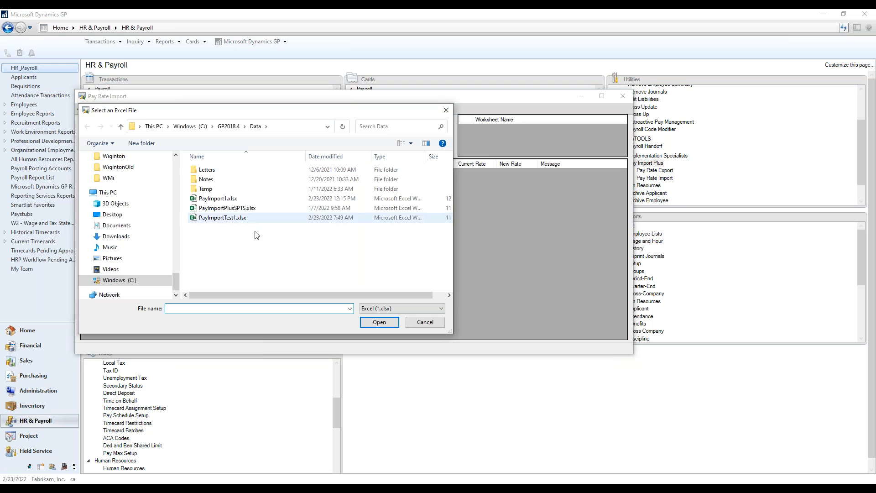
pyautogui.doubleClick(216, 199)
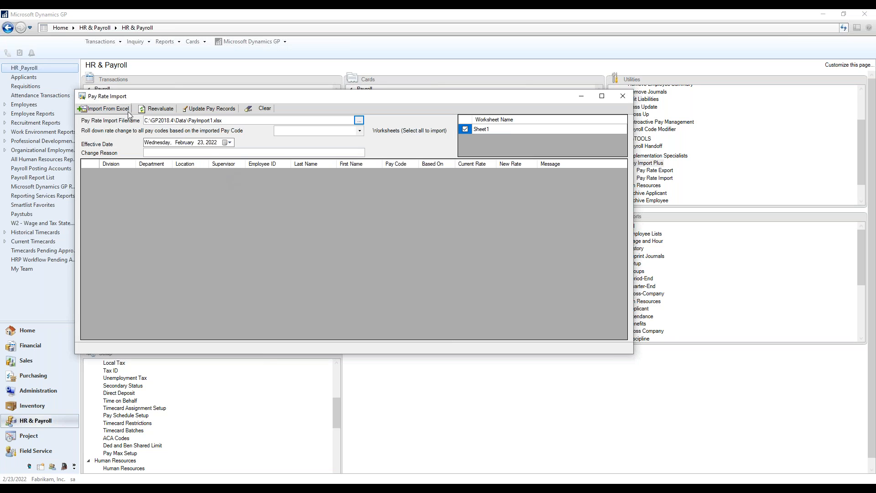
pyautogui.click(101, 110)
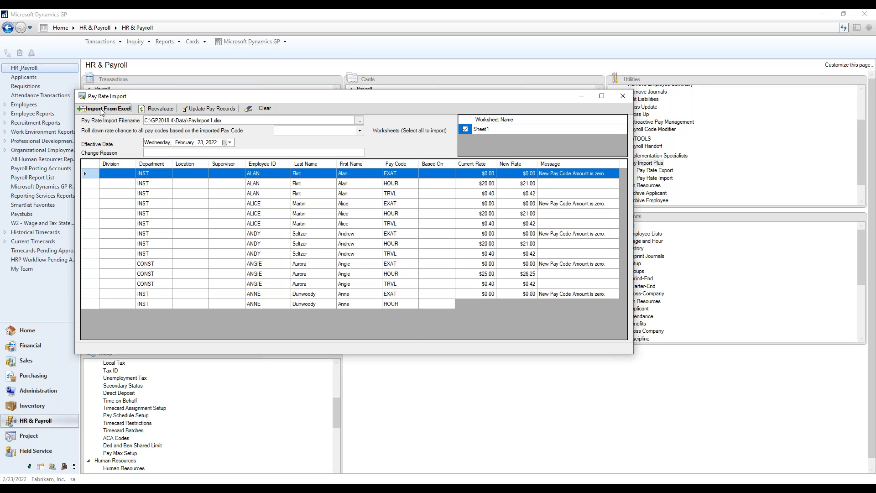
# Enlarge the Pay Rate Import window to fit all imported rows and review the messages on the EXAT rows
pyautogui.click(462, 281)
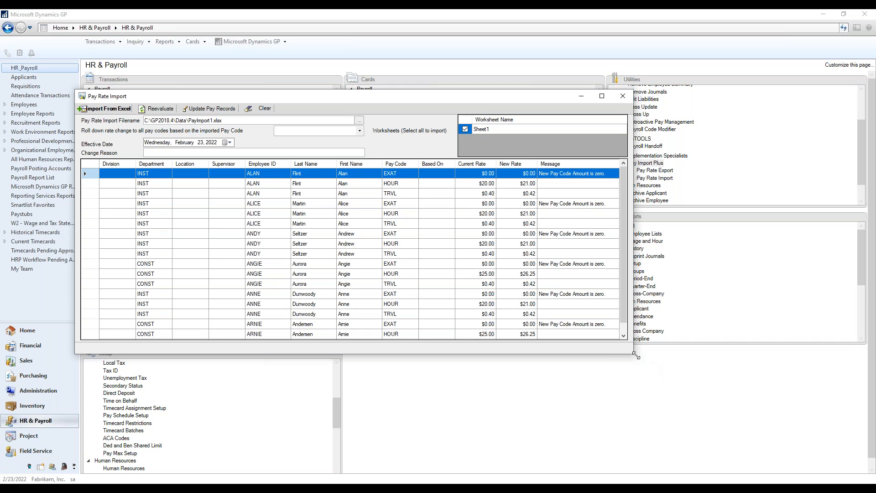
pyautogui.moveTo(634, 354); pyautogui.dragTo(662, 384)
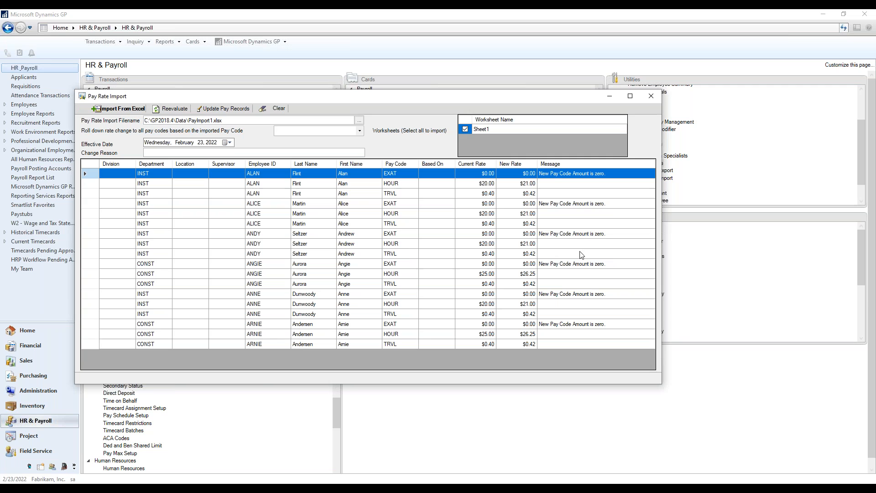
pyautogui.click(525, 202)
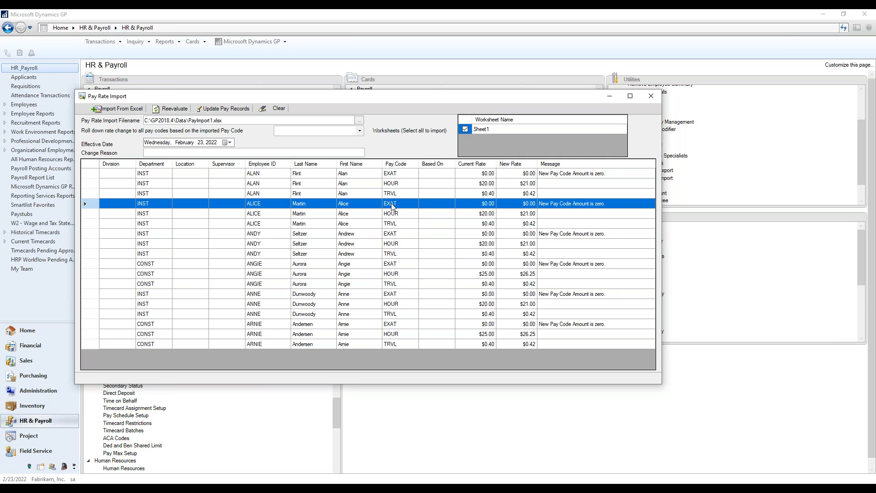
pyautogui.click(404, 263)
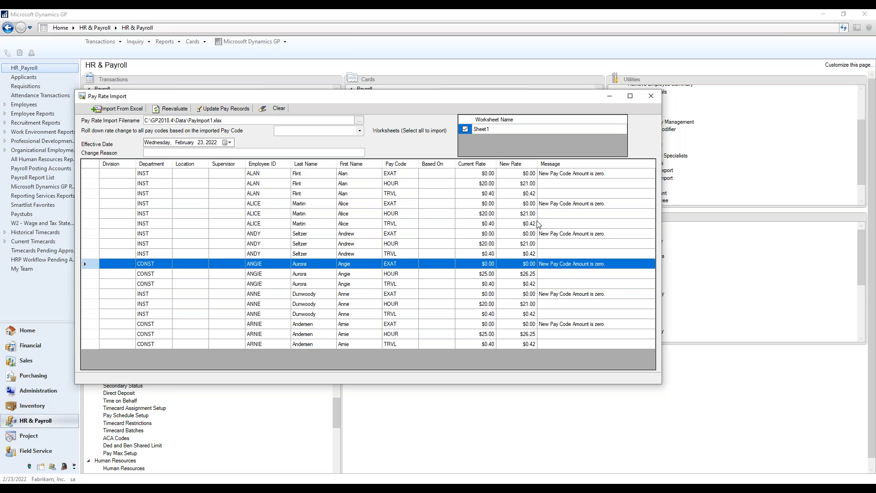
pyautogui.click(557, 204)
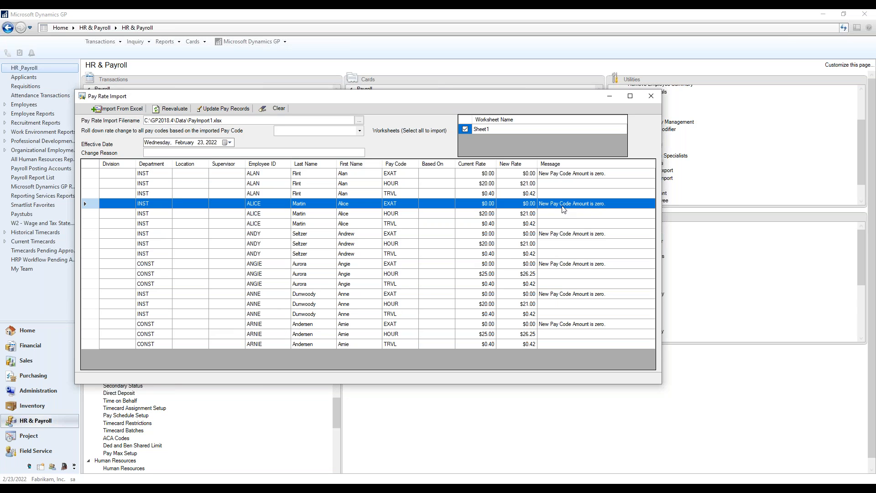
# Set the new rate for the first employee's HOUR pay code to 21.50
pyautogui.click(527, 176)
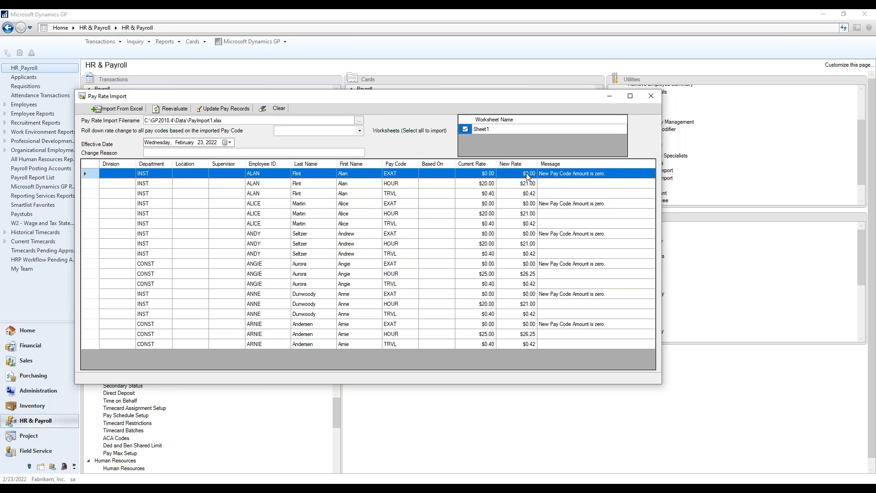
pyautogui.click(527, 174)
pyautogui.click(526, 185)
pyautogui.click(523, 185)
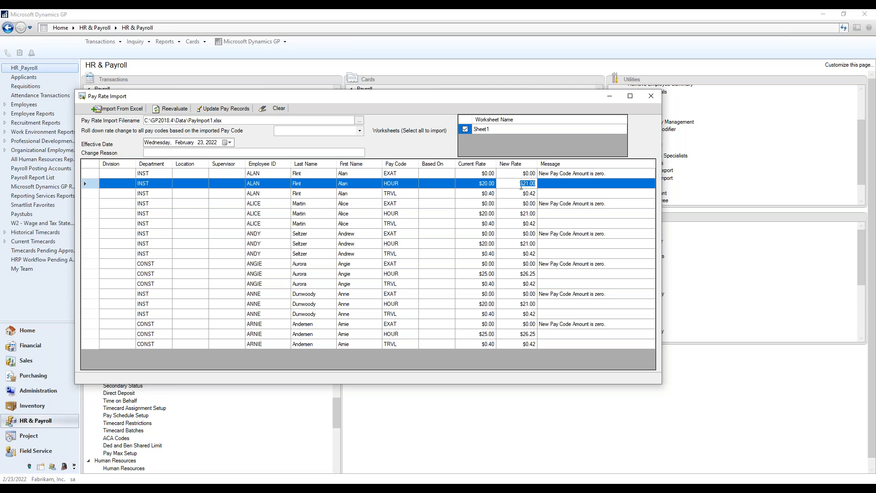
pyautogui.write('21.50')
pyautogui.click(550, 183)
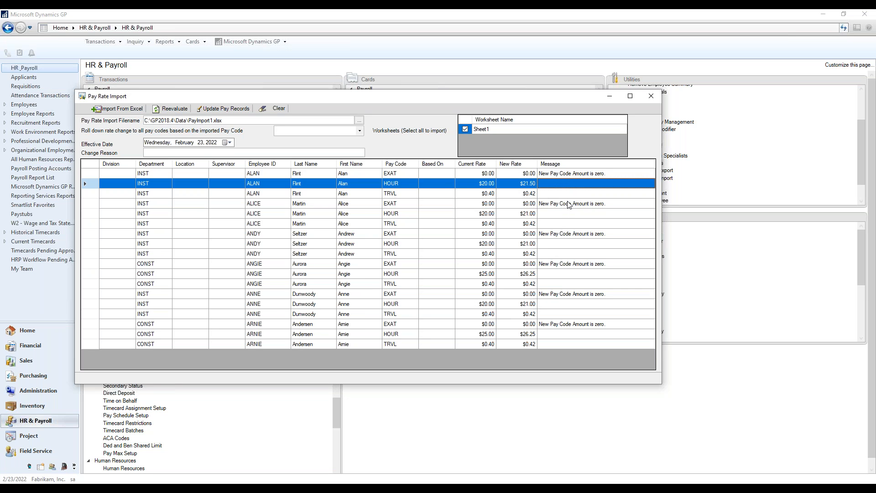
# Set the new rate for the first employee's EXAT pay code to 1.00 and reevaluate the imported rows
pyautogui.click(516, 172)
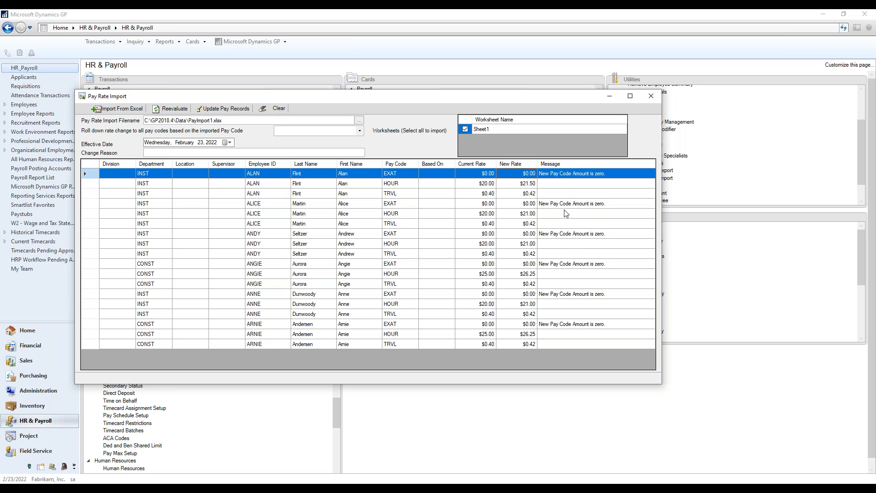
pyautogui.click(528, 176)
pyautogui.moveTo(526, 174); pyautogui.dragTo(556, 178)
pyautogui.write('1.')
pyautogui.press('BackSpace')
pyautogui.press('Tab')
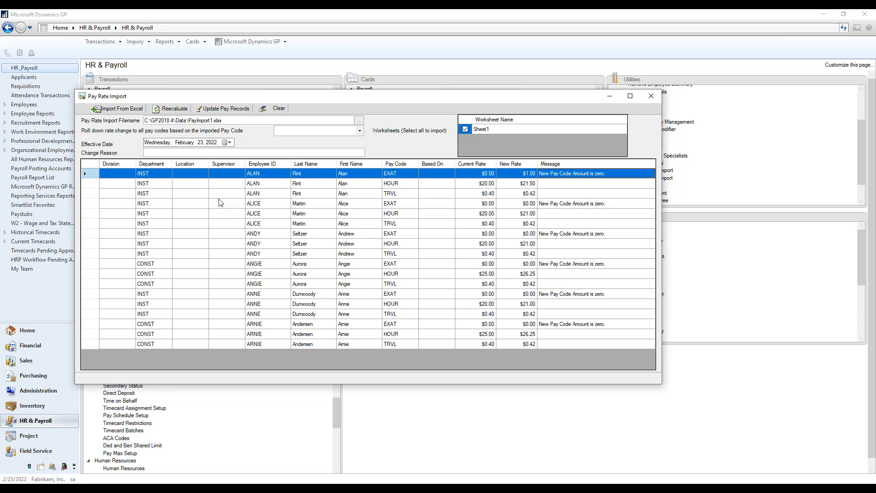
pyautogui.click(176, 112)
# Choose to roll down rate changes to dependent pay codes and enter "annual review" as the change reason
pyautogui.click(360, 132)
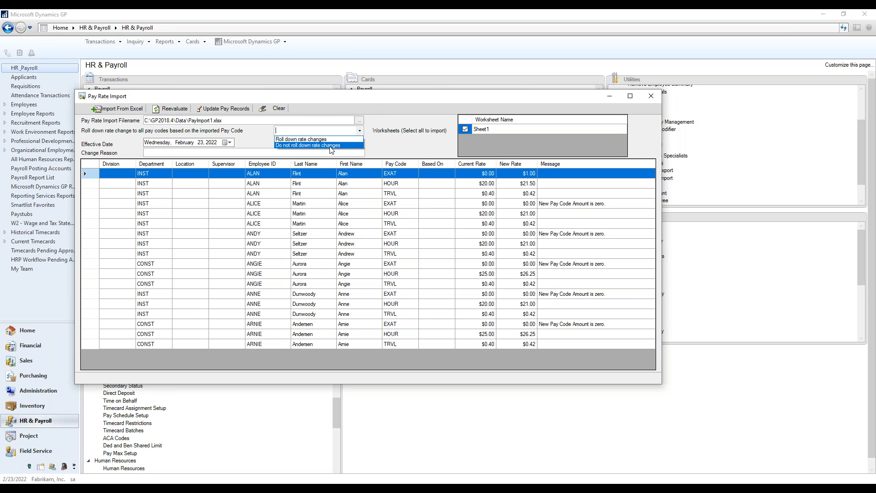
pyautogui.click(331, 139)
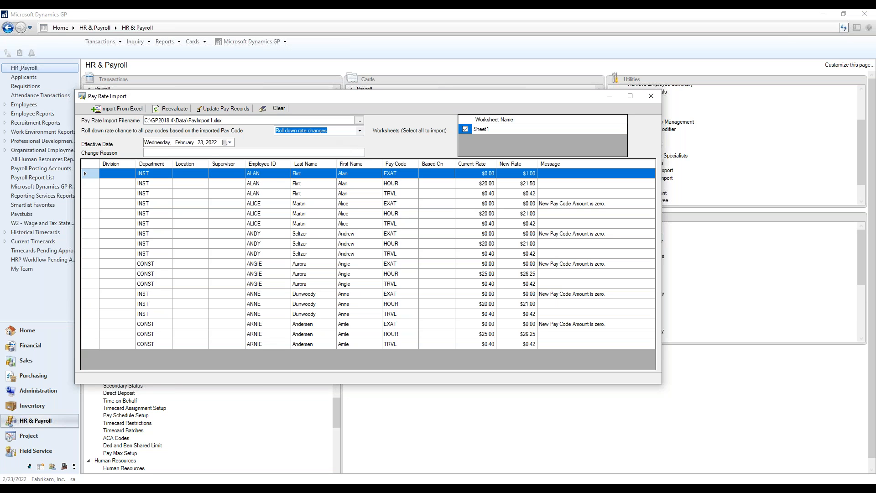
pyautogui.click(185, 153)
pyautogui.write('annual review')
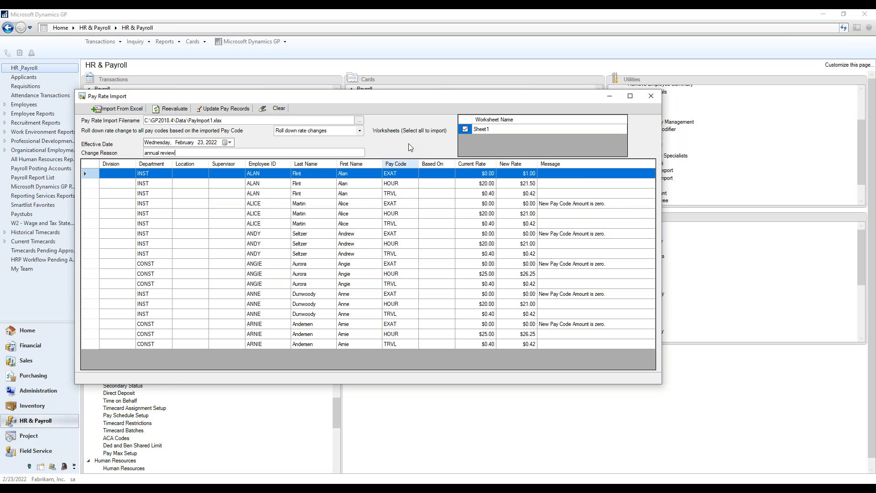
# Look up the first imported employee in Employee Maintenance and open that employee's payroll pay codes
pyautogui.moveTo(370, 96); pyautogui.dragTo(318, 137)
pyautogui.click(377, 97)
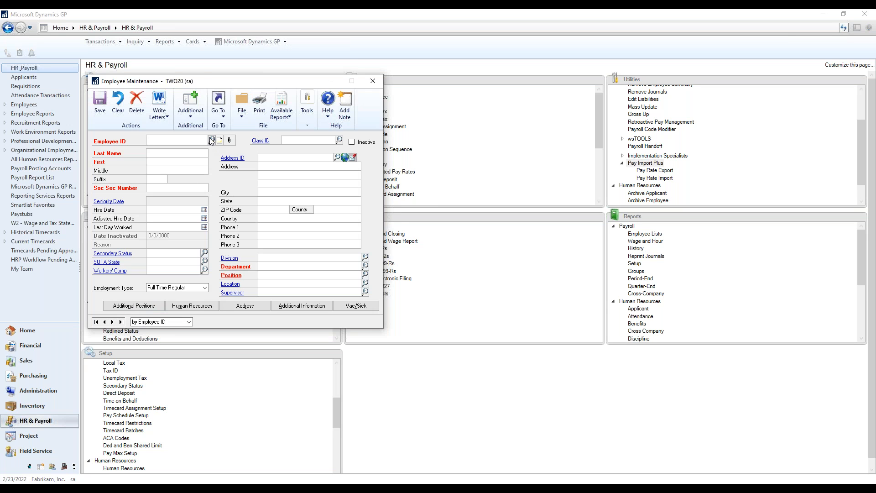
pyautogui.click(211, 140)
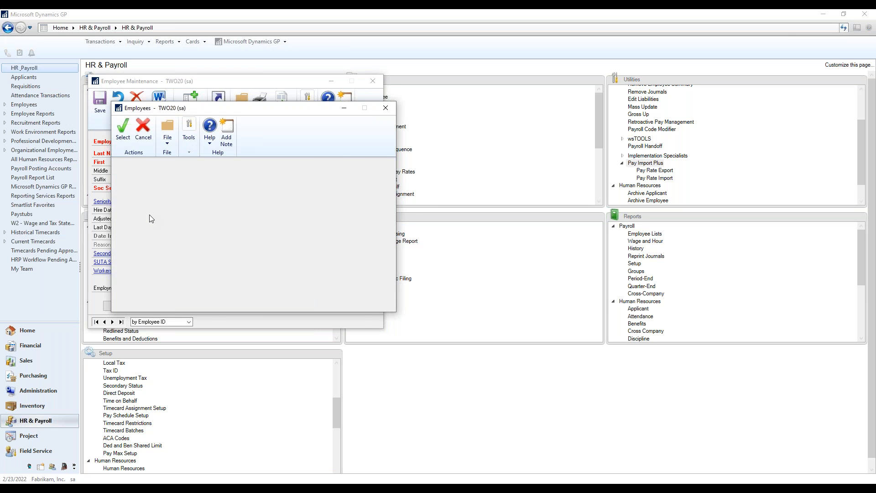
pyautogui.moveTo(210, 83); pyautogui.dragTo(256, 87)
pyautogui.moveTo(359, 104); pyautogui.dragTo(629, 88)
pyautogui.click(633, 114)
pyautogui.moveTo(640, 133)
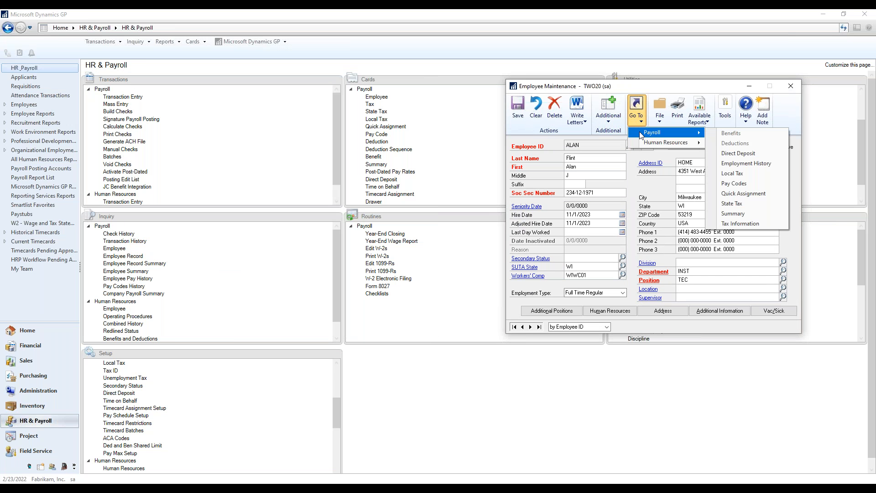
pyautogui.click(734, 183)
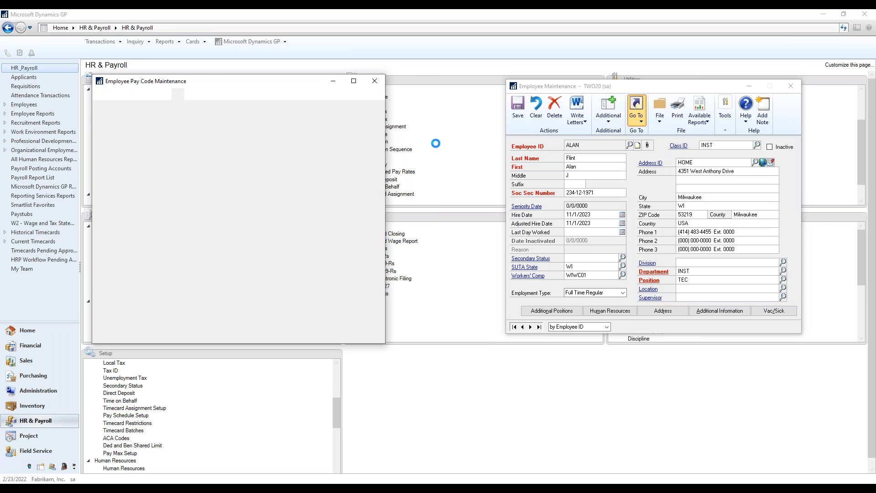
# Page through the employee's pay codes as far as OVER to check the rates based on HOUR
pyautogui.moveTo(276, 83); pyautogui.dragTo(709, 64)
pyautogui.click(657, 138)
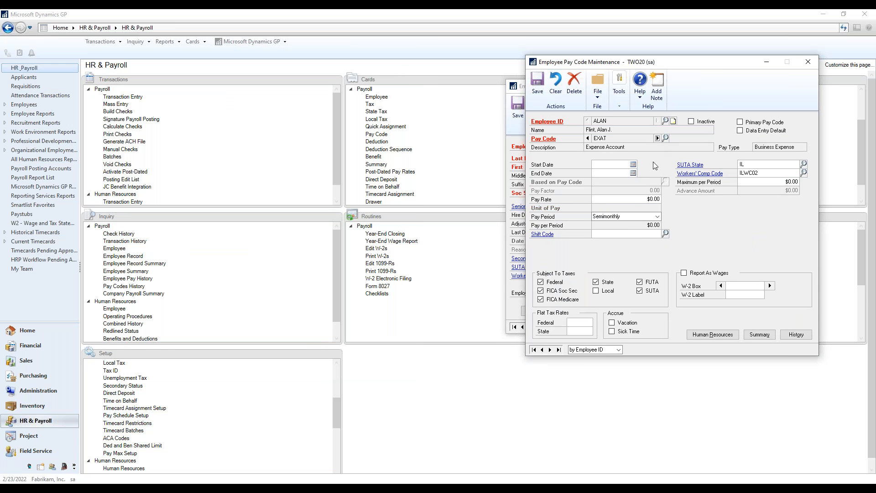
pyautogui.click(657, 138)
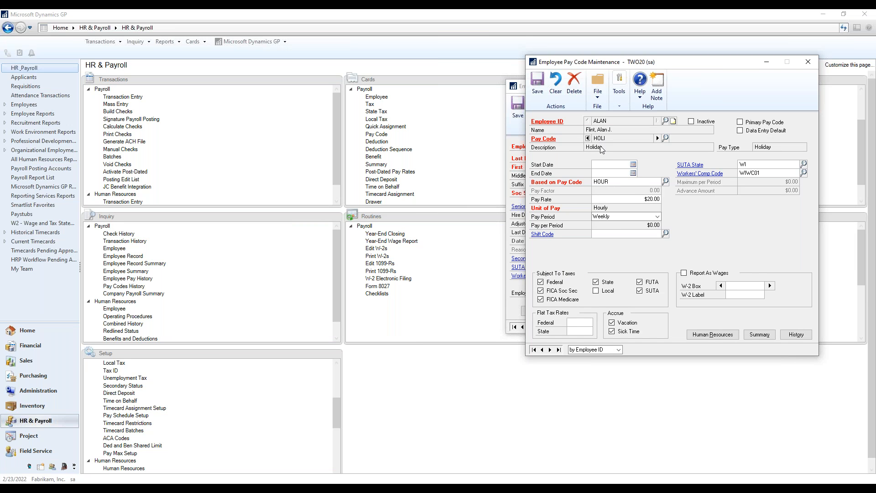
pyautogui.click(657, 138)
pyautogui.click(657, 138)
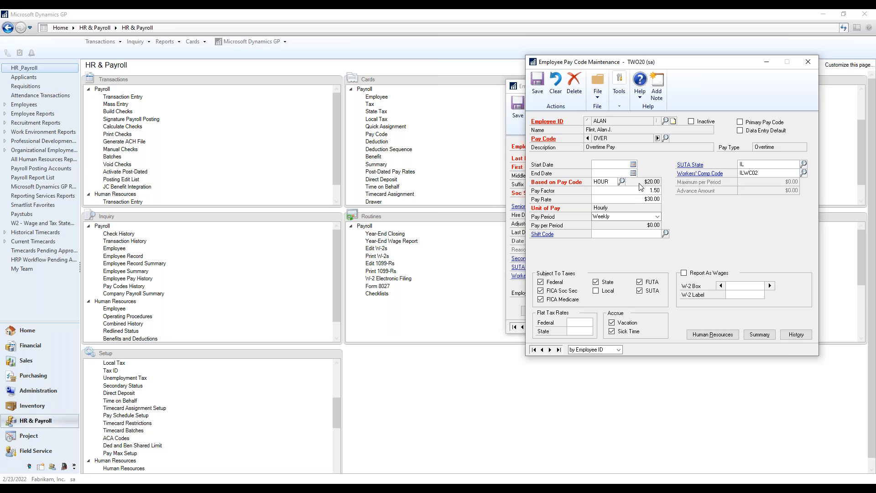
# Page on from OVER to the employee's SICKER pay code to check its rate
pyautogui.click(657, 138)
pyautogui.click(657, 139)
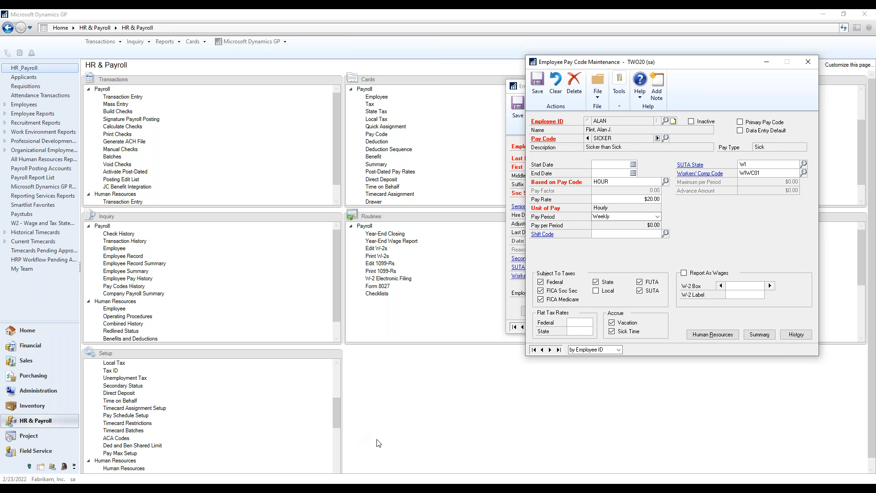
# Return to Pay Rate Import and update the pay records with the imported new rates
pyautogui.click(540, 488)
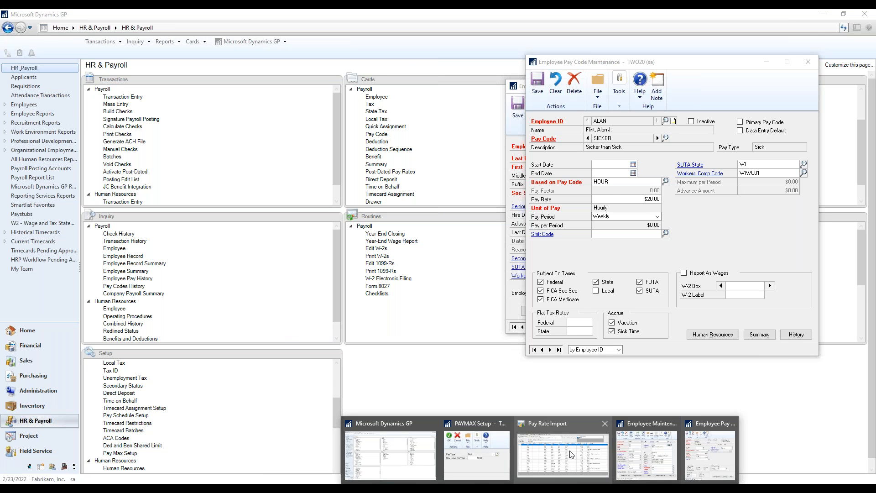
pyautogui.click(570, 454)
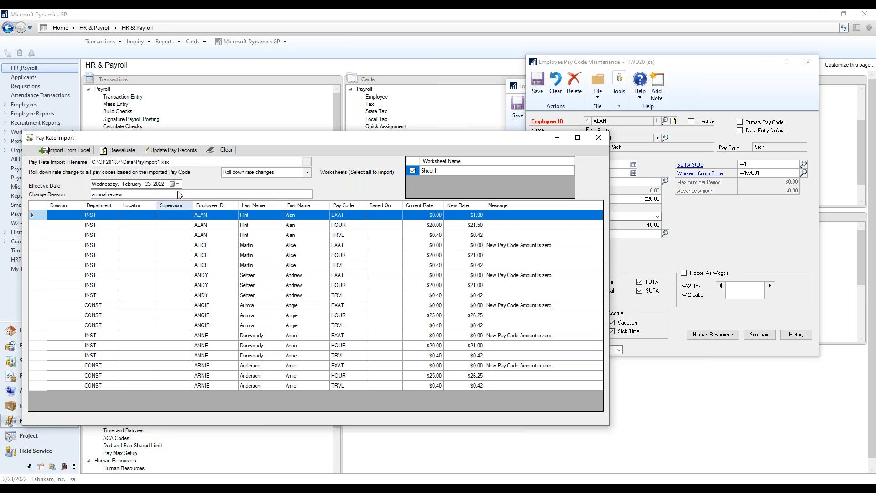
pyautogui.click(172, 155)
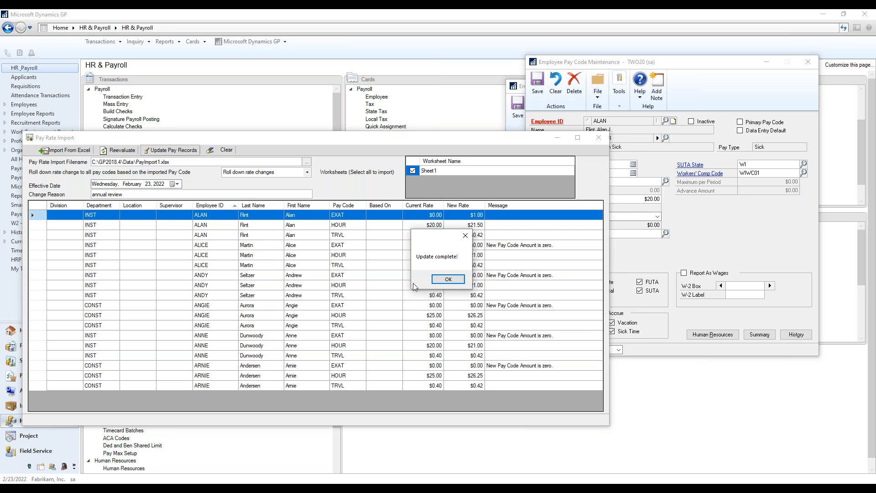
pyautogui.click(448, 279)
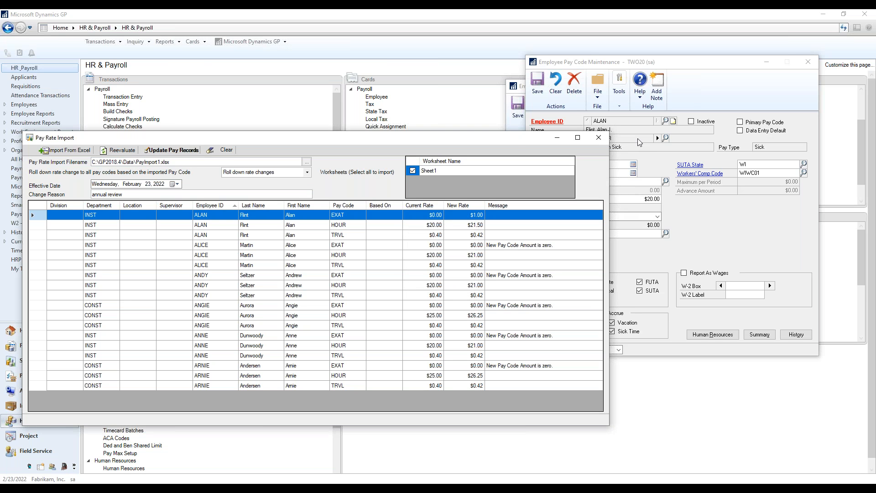
# Reload the employee's record in Employee Pay Code Maintenance and check the updated rates from EXAT through TRVL
pyautogui.click(645, 63)
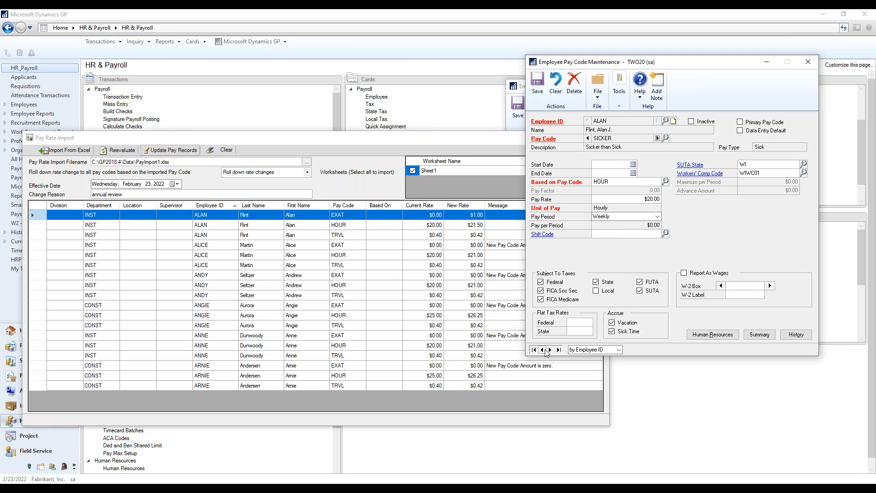
pyautogui.click(542, 350)
pyautogui.click(550, 349)
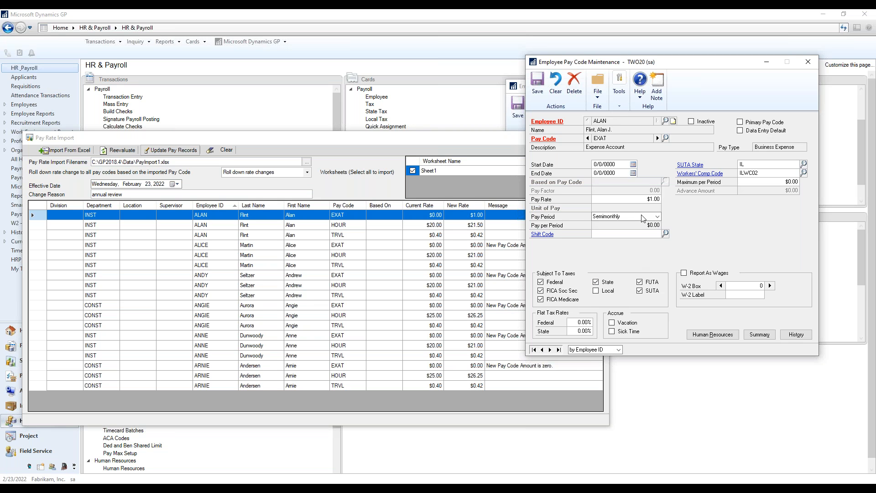
pyautogui.moveTo(645, 199); pyautogui.dragTo(675, 200)
pyautogui.click(657, 138)
pyautogui.click(640, 201)
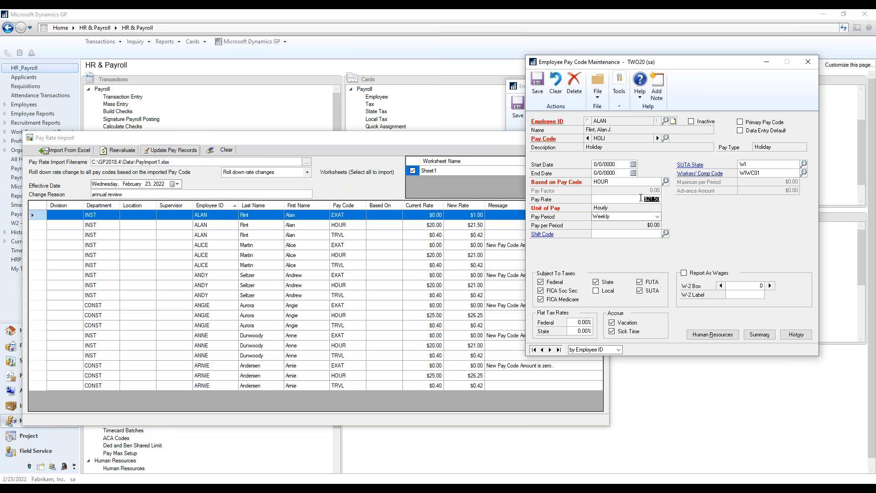
pyautogui.click(657, 138)
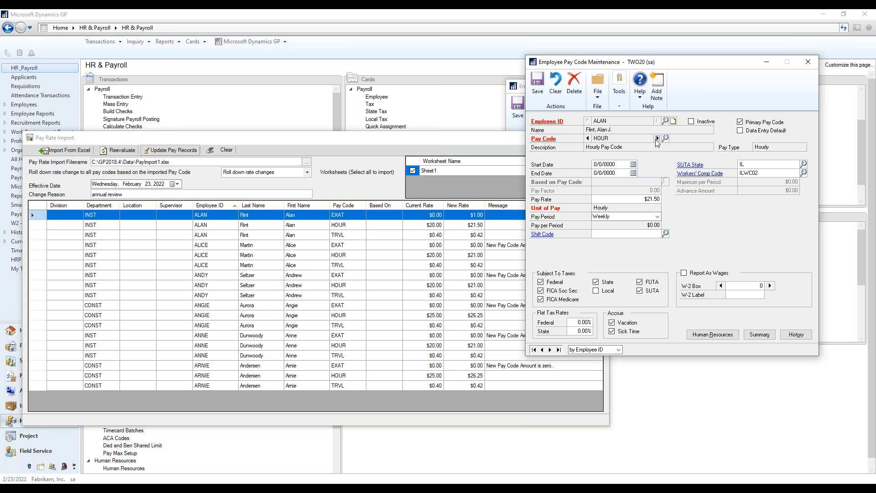
pyautogui.click(657, 138)
pyautogui.click(657, 138)
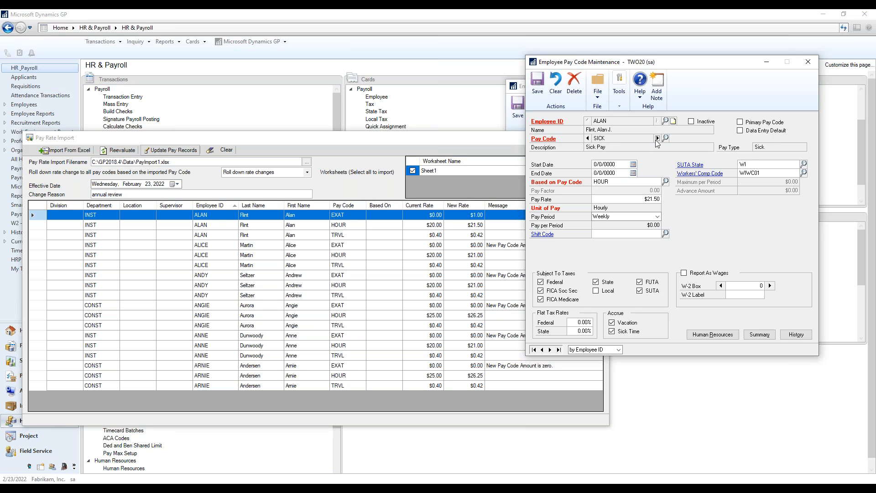
pyautogui.click(657, 138)
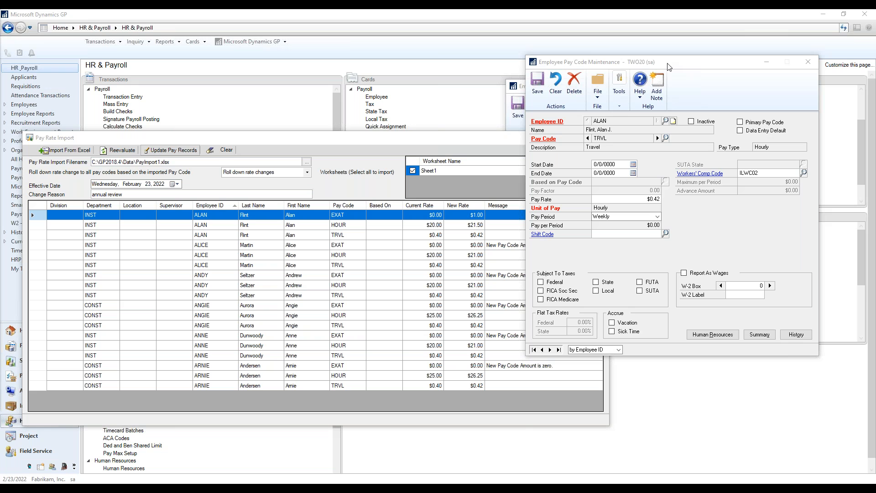
pyautogui.click(727, 69)
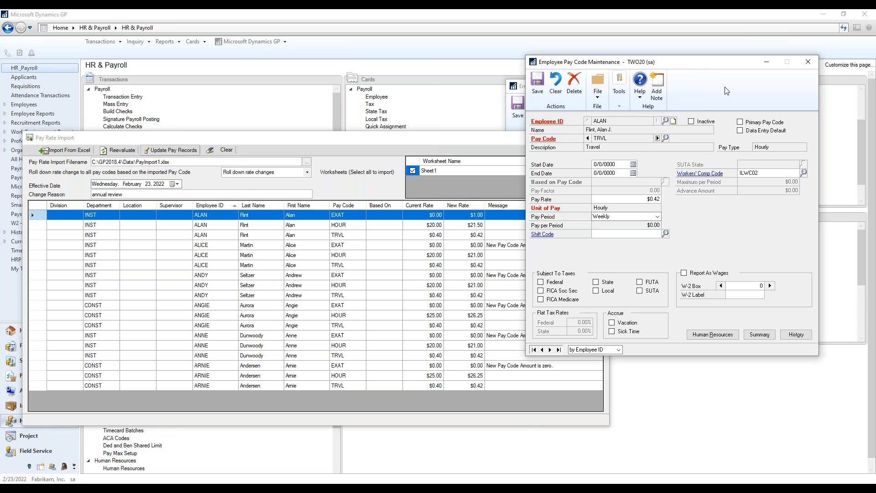
pyautogui.click(6, 349)
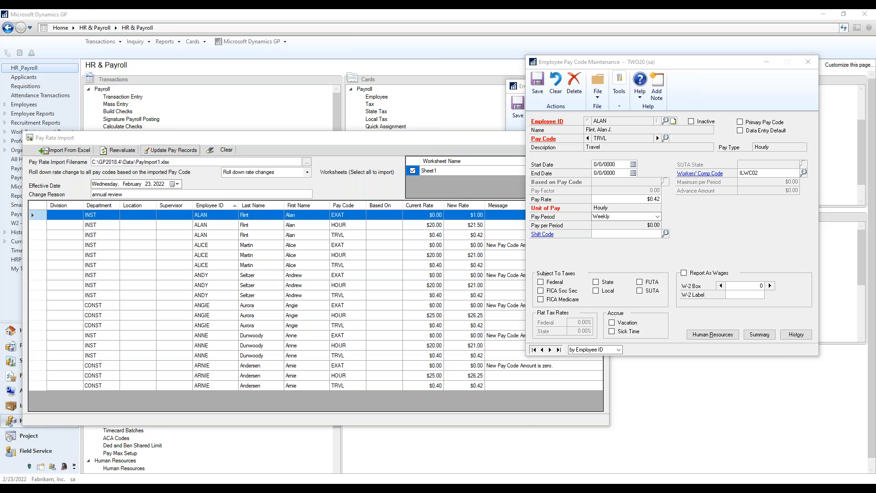
# Move the Pay Rate Import window off the payroll setup list and reopen PAYMAX Setup, placing its window clear of the list
pyautogui.click(209, 132)
pyautogui.moveTo(209, 132); pyautogui.dragTo(209, 135)
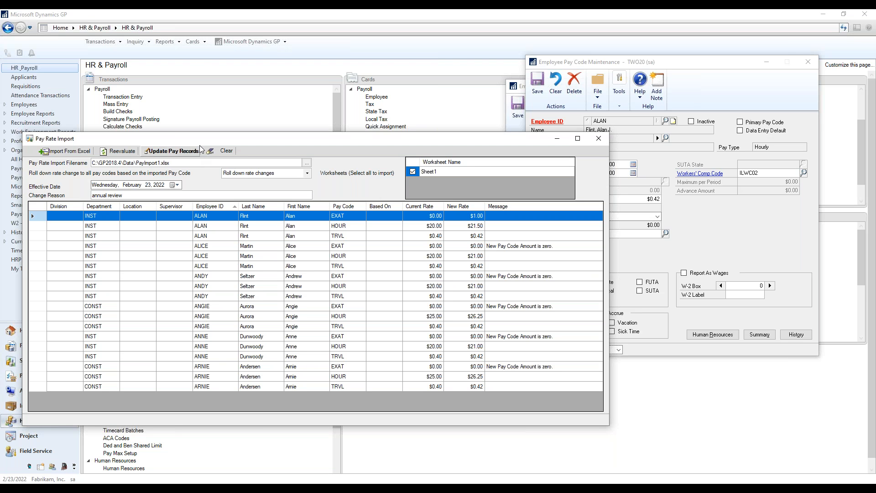
pyautogui.moveTo(201, 140); pyautogui.dragTo(358, 109)
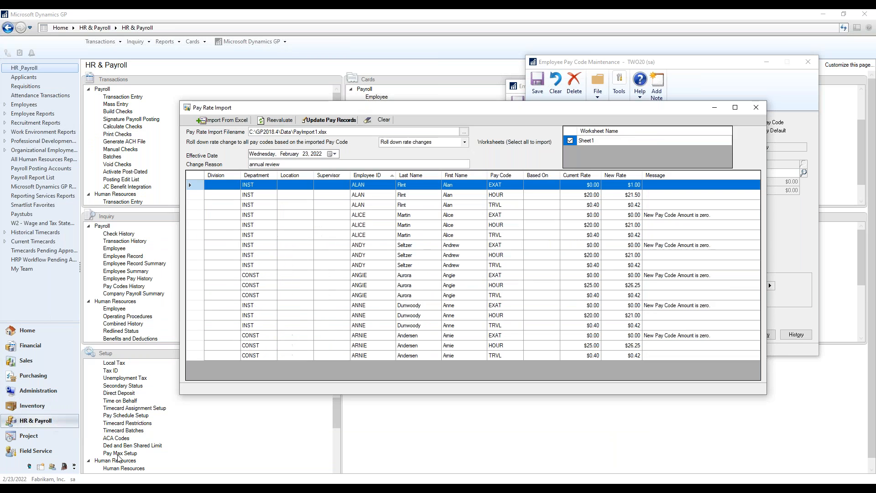
pyautogui.click(118, 454)
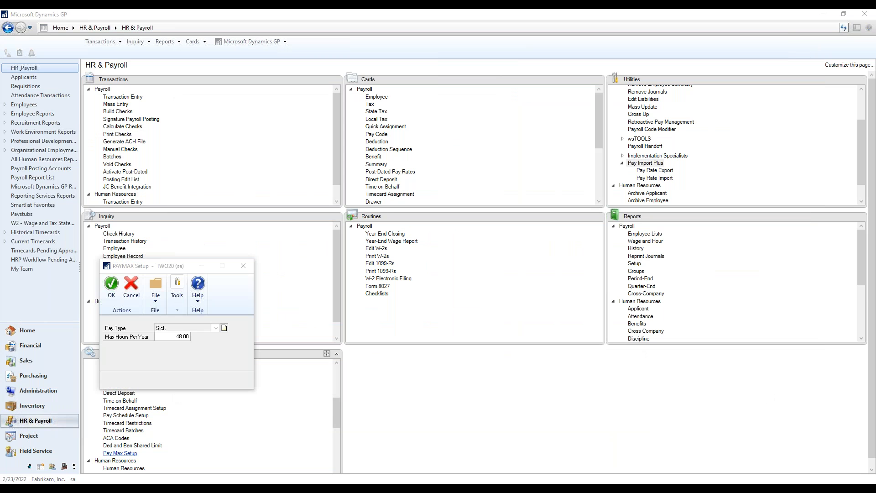
pyautogui.moveTo(187, 270); pyautogui.dragTo(365, 87)
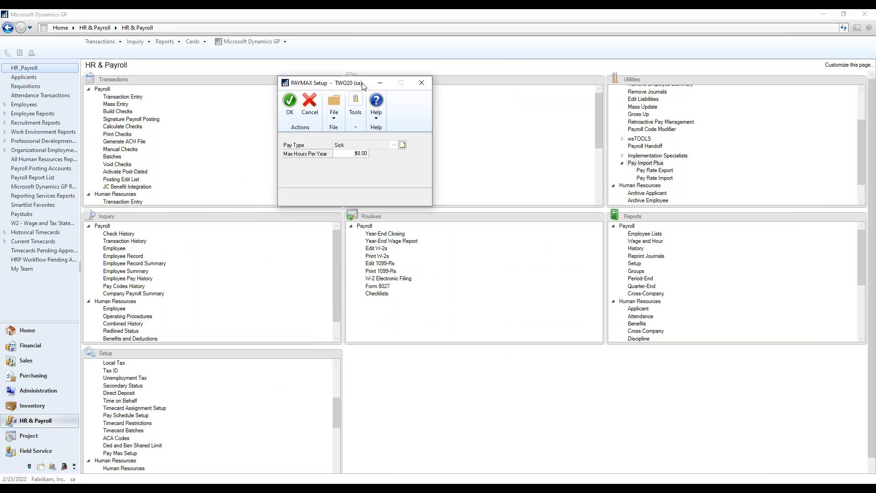